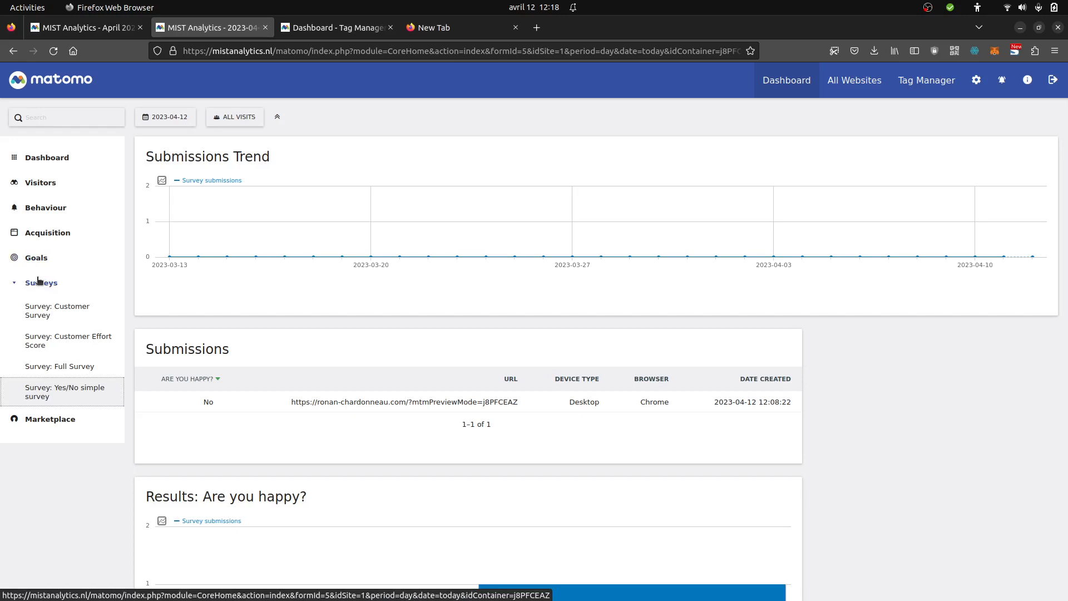
pyautogui.click(39, 282)
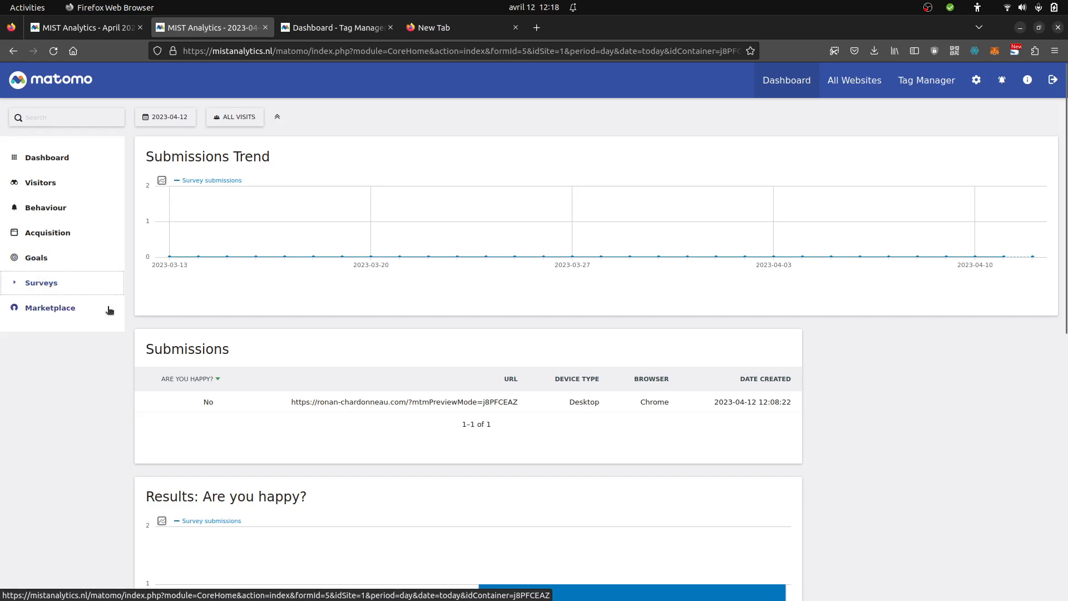
pyautogui.click(60, 293)
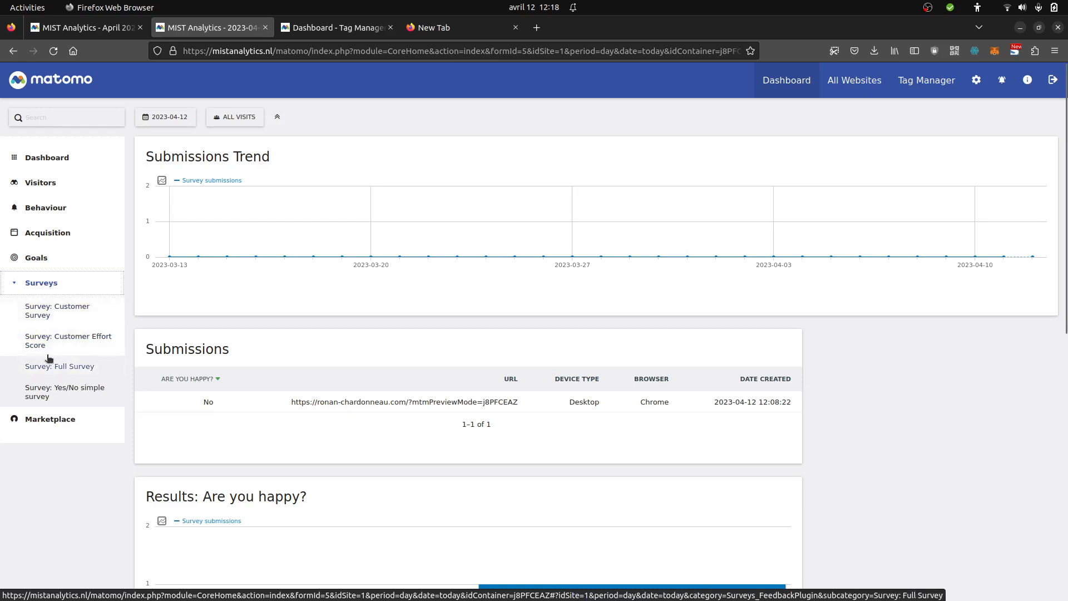
pyautogui.click(58, 286)
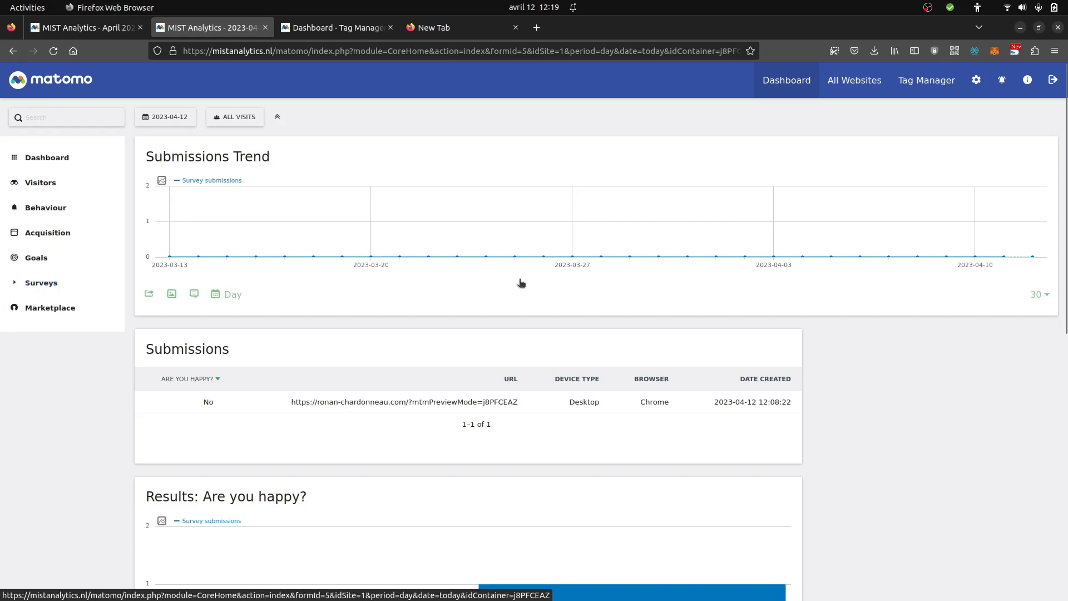
# - Open the form for creating a new survey from the administration's survey settings
pyautogui.click(975, 81)
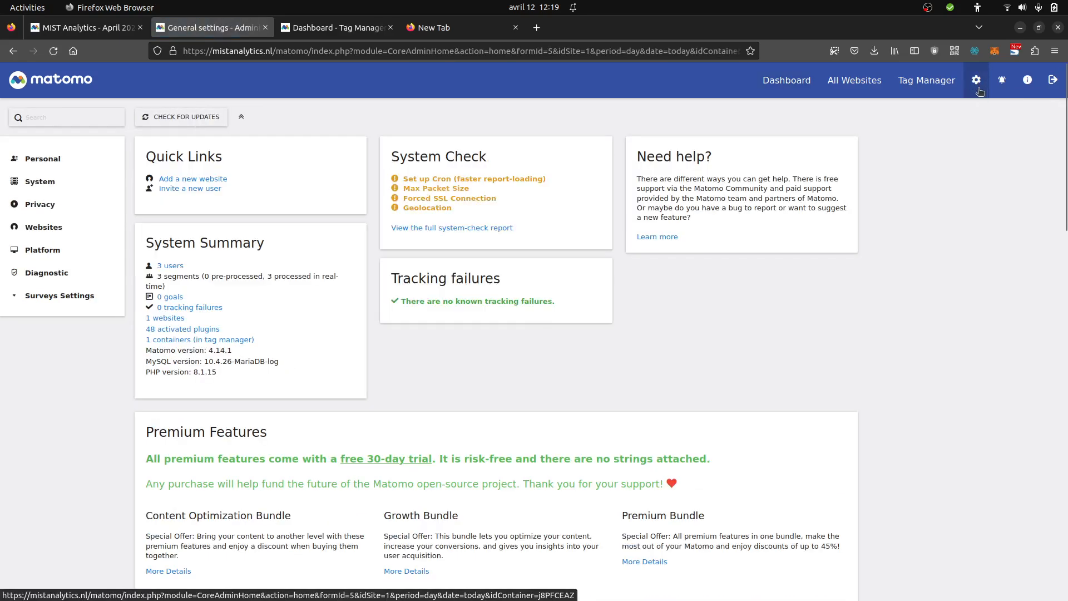
pyautogui.click(60, 303)
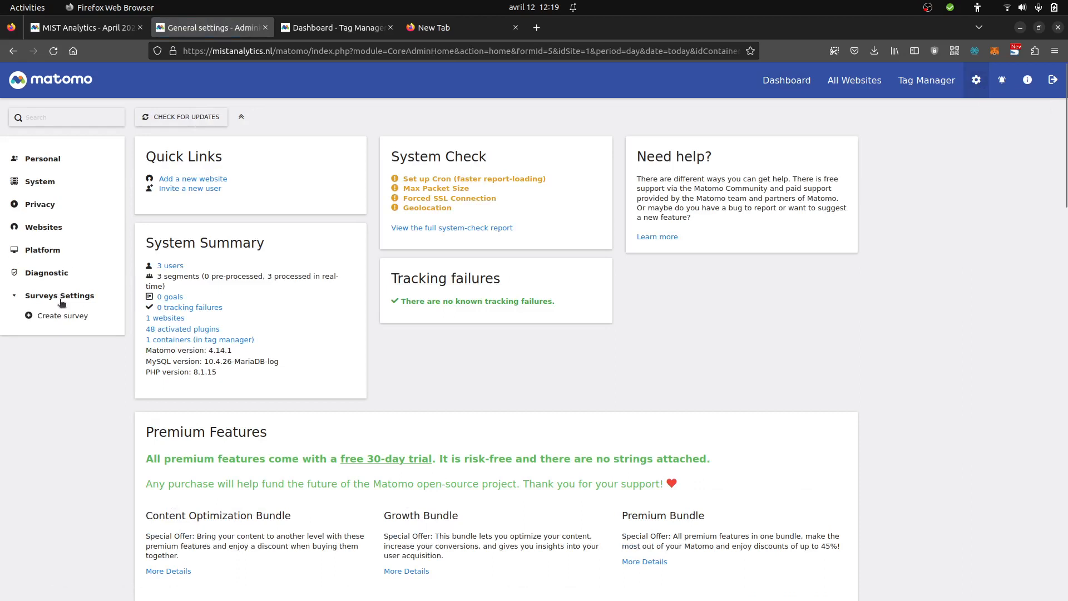
pyautogui.click(51, 320)
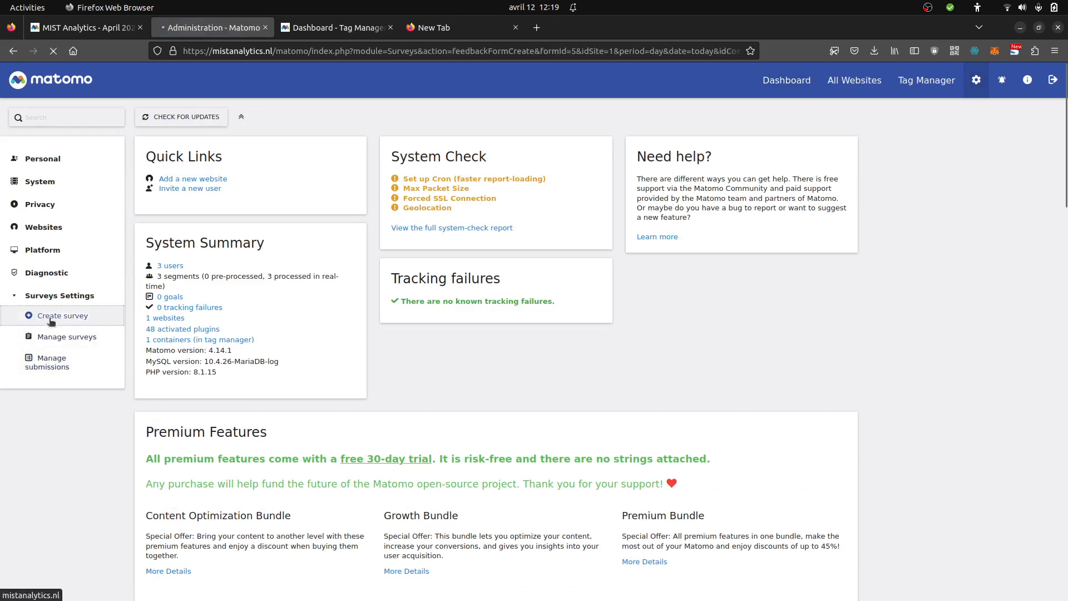
pyautogui.click(188, 256)
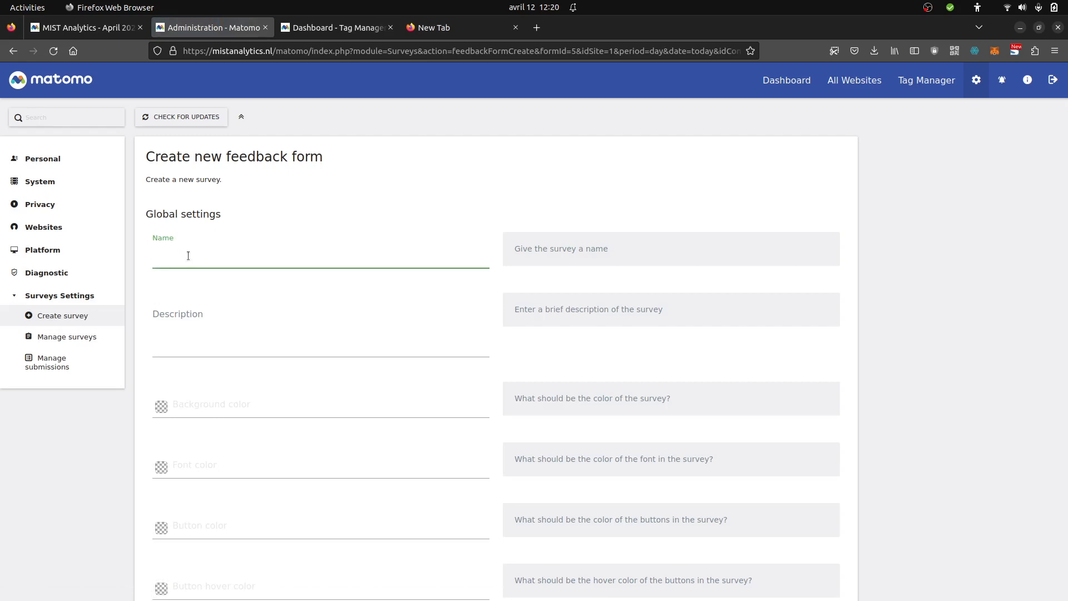
pyautogui.scroll(-4, 203, 288)
pyautogui.scroll(4, 202, 288)
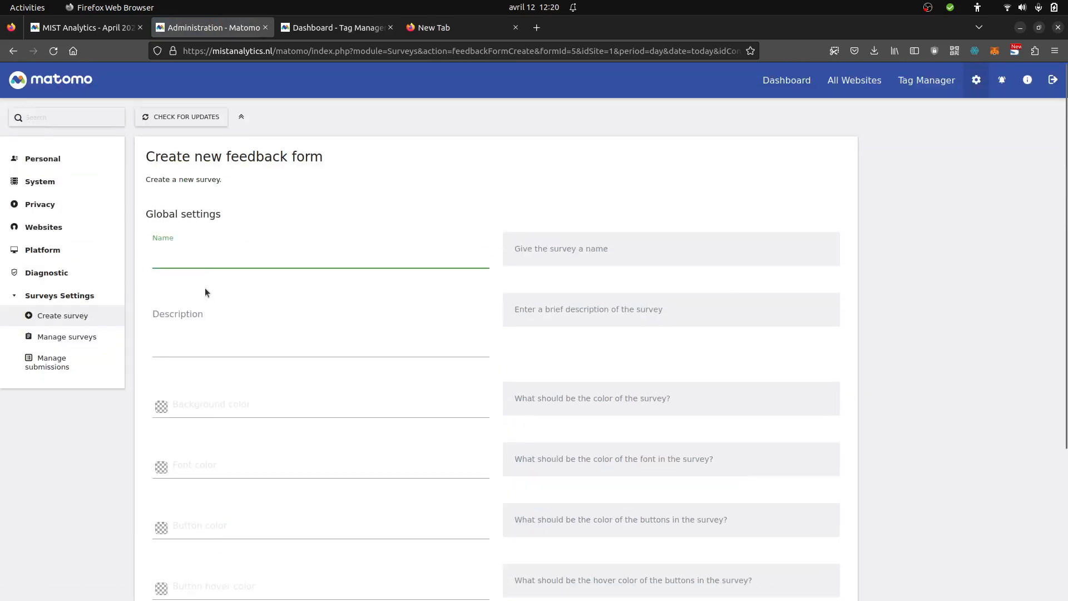
# - Name the new survey "Open ended question"
pyautogui.click(192, 257)
pyautogui.click(201, 256)
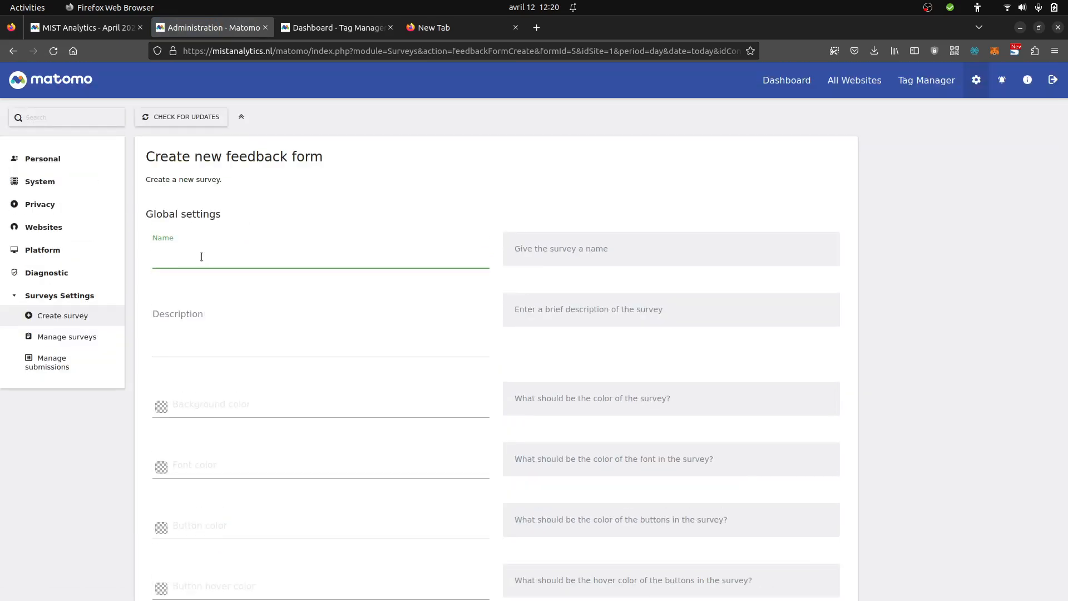
pyautogui.write('Open ended question')
# - Enter the survey description "A survey to know about what people think of my website."
pyautogui.click(220, 335)
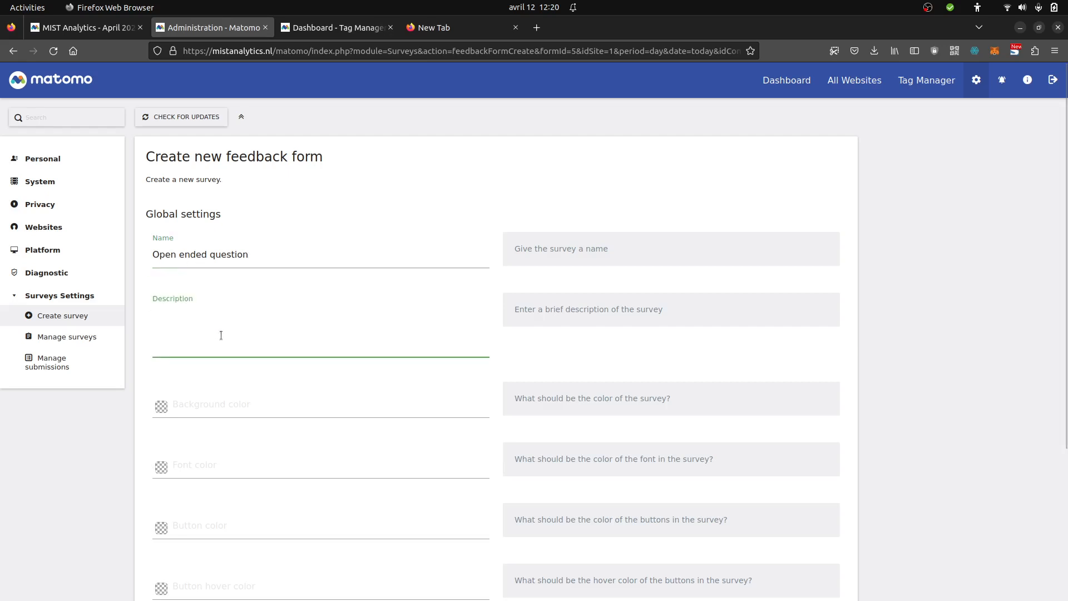
pyautogui.write('A questio')
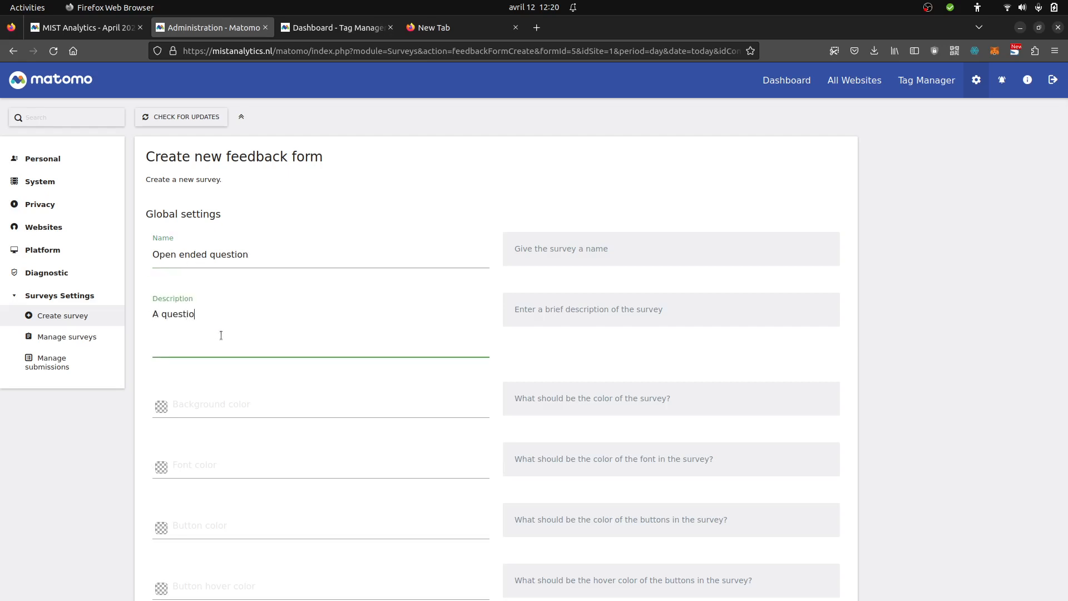
pyautogui.press('BackSpace')
pyautogui.press('BackSpace')
pyautogui.press('BackSpace')
pyautogui.press('BackSpace')
pyautogui.press('BackSpace')
pyautogui.write('survey to know about what people t')
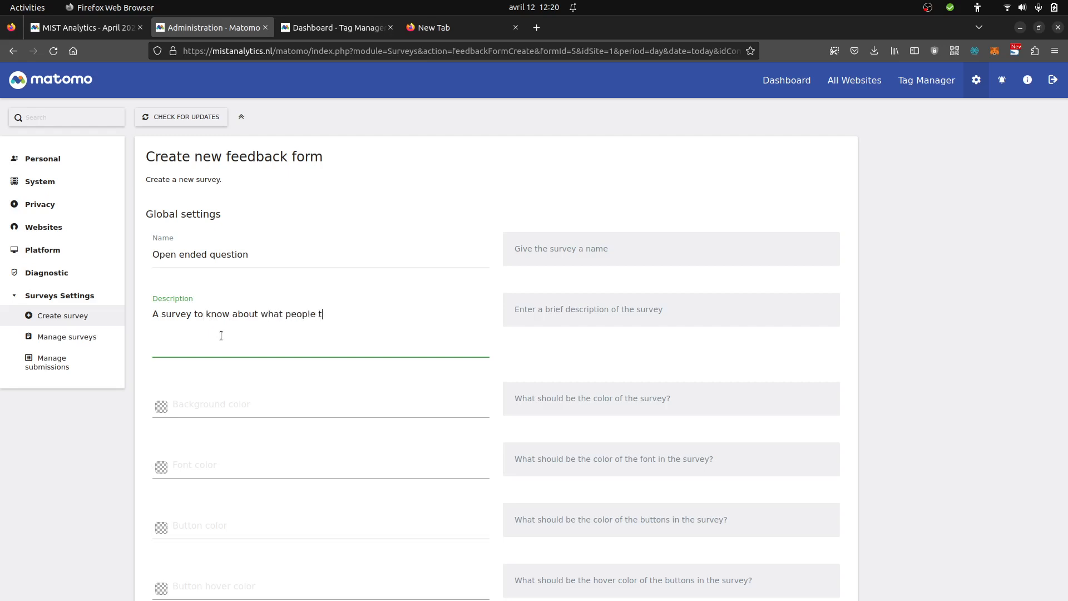
pyautogui.write('hink of my website.')
# - Set the survey's background color to yellow #e8e51d and its font color to black #000000
pyautogui.scroll(-3, 221, 335)
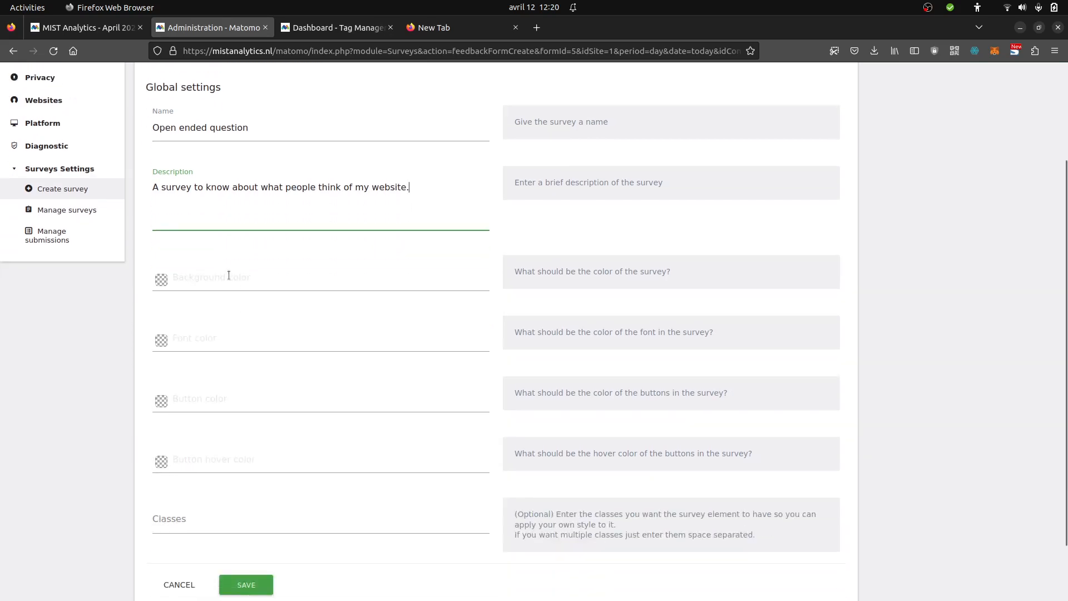
pyautogui.click(186, 280)
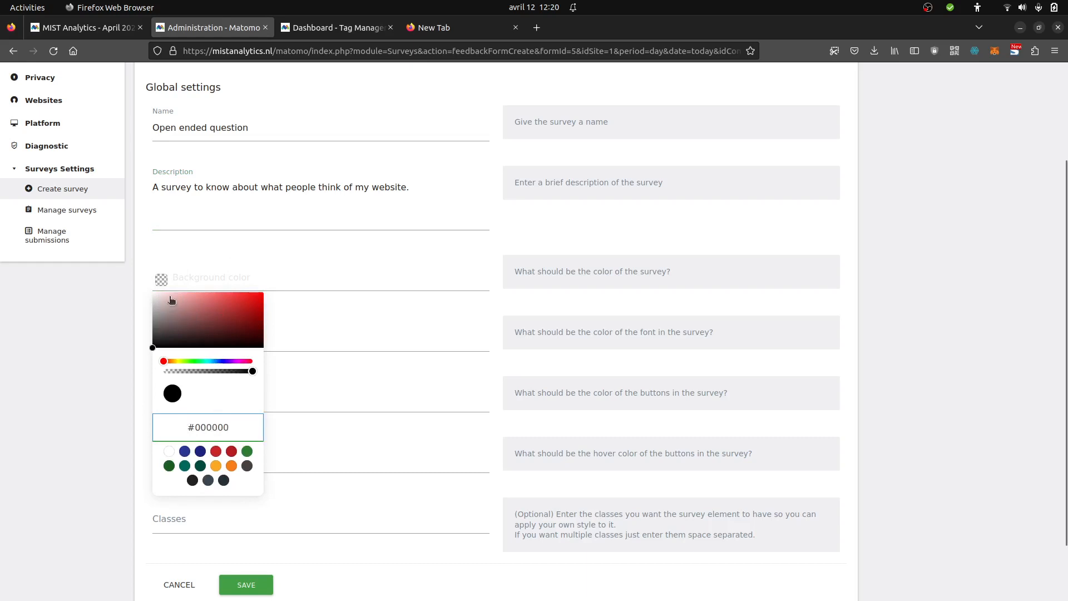
pyautogui.click(179, 362)
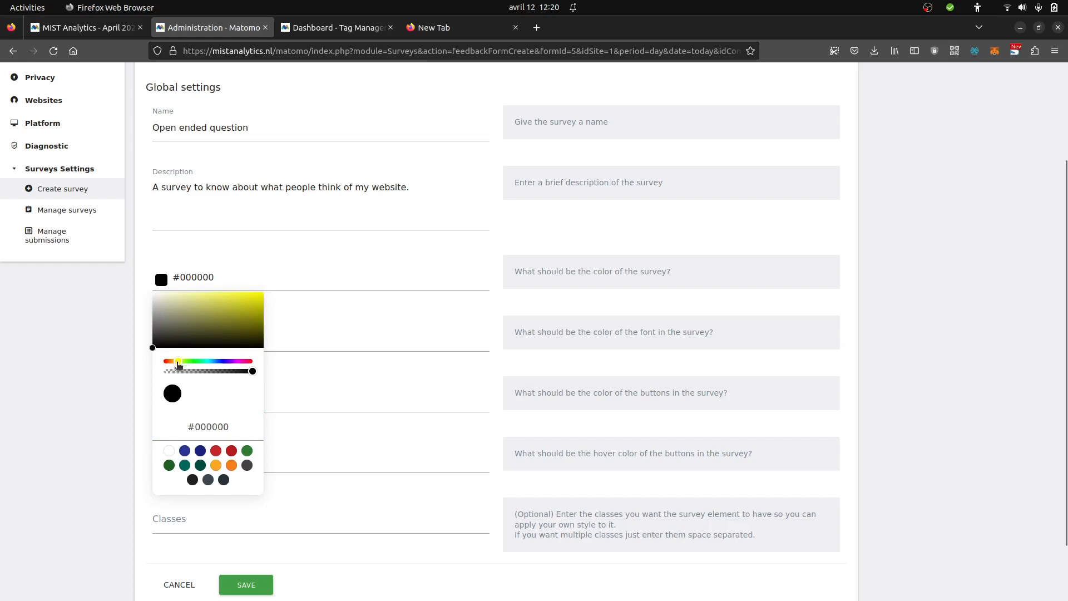
pyautogui.click(250, 298)
pyautogui.click(377, 330)
pyautogui.click(266, 333)
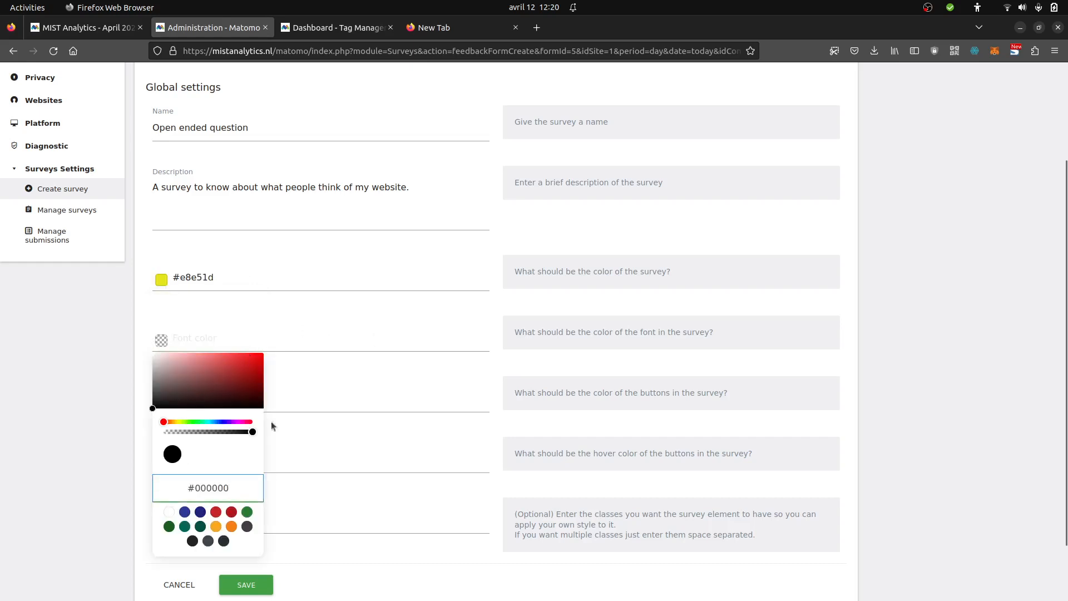
pyautogui.click(178, 455)
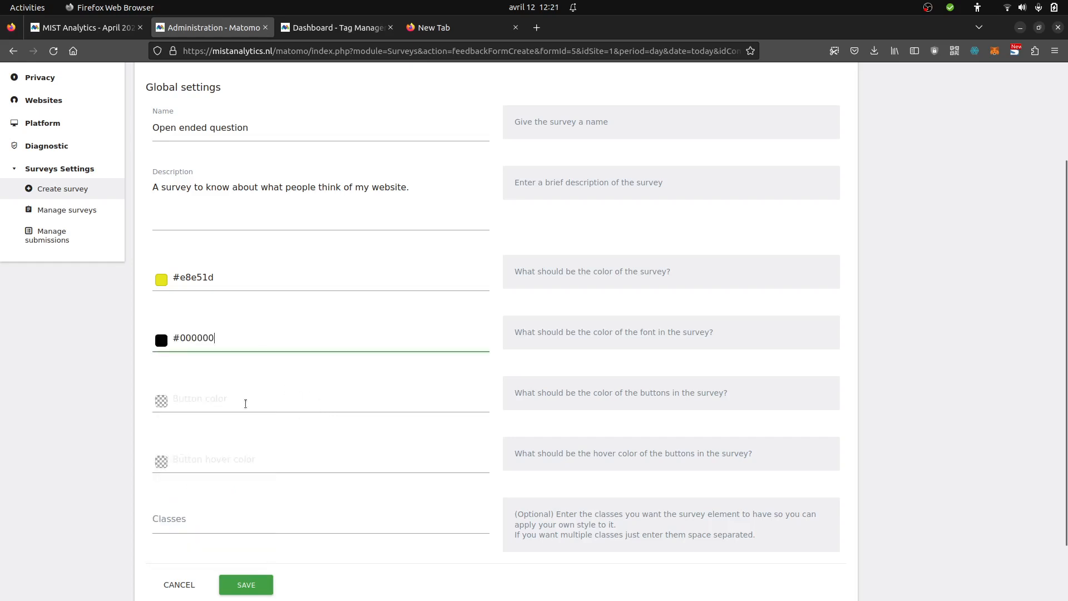
# - Set the survey's button color to a medium blue, #4553ab
pyautogui.scroll(-3, 245, 404)
pyautogui.click(257, 328)
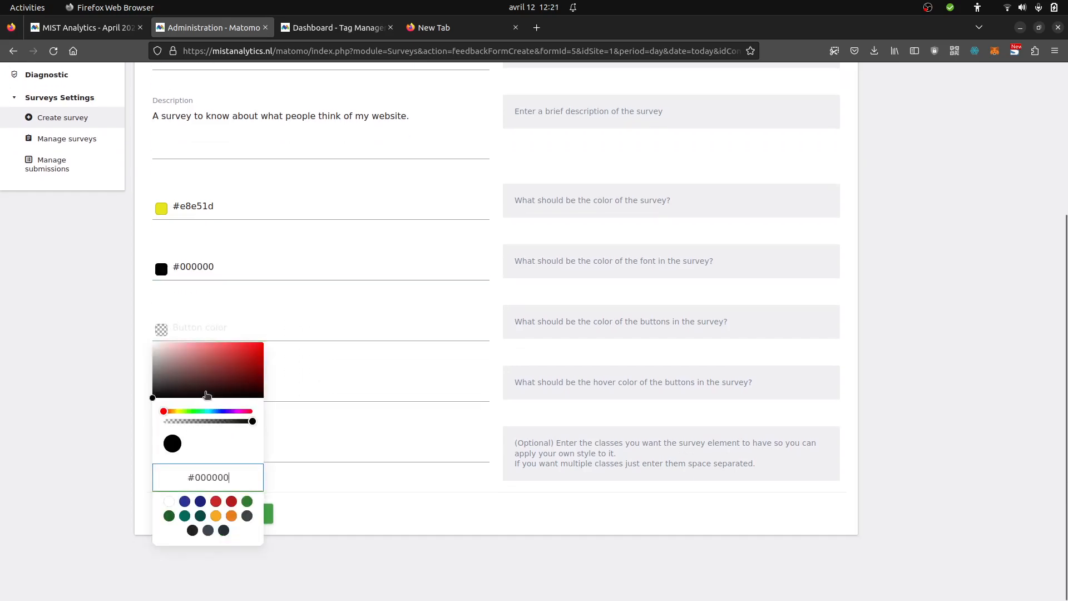
pyautogui.click(220, 411)
pyautogui.moveTo(245, 368); pyautogui.dragTo(219, 360)
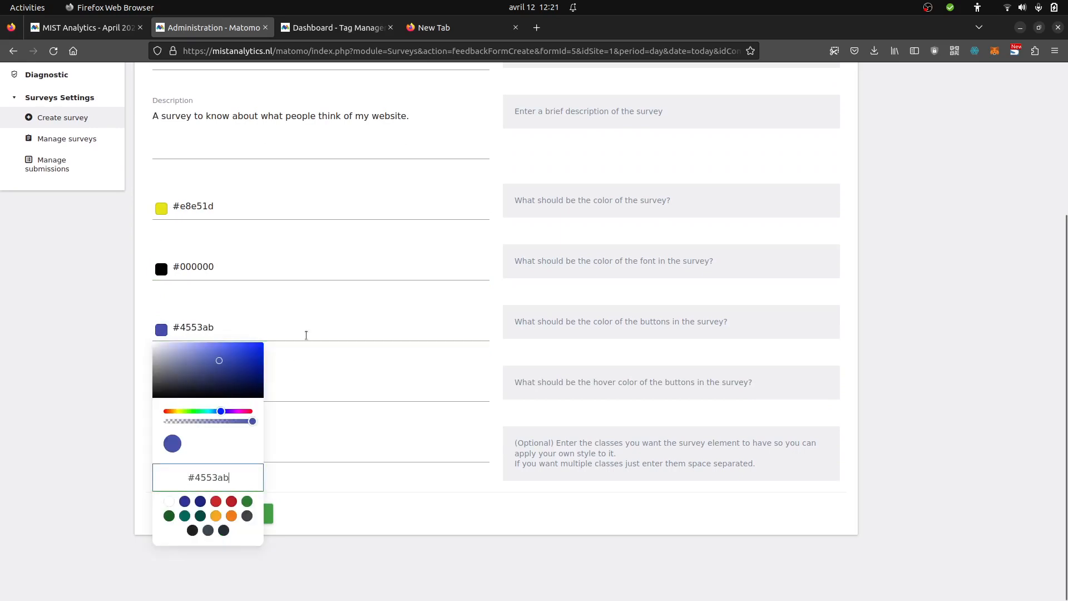
# - Set the button hover color to dark blue #1a237e, leave the classes empty and save the survey
pyautogui.click(298, 382)
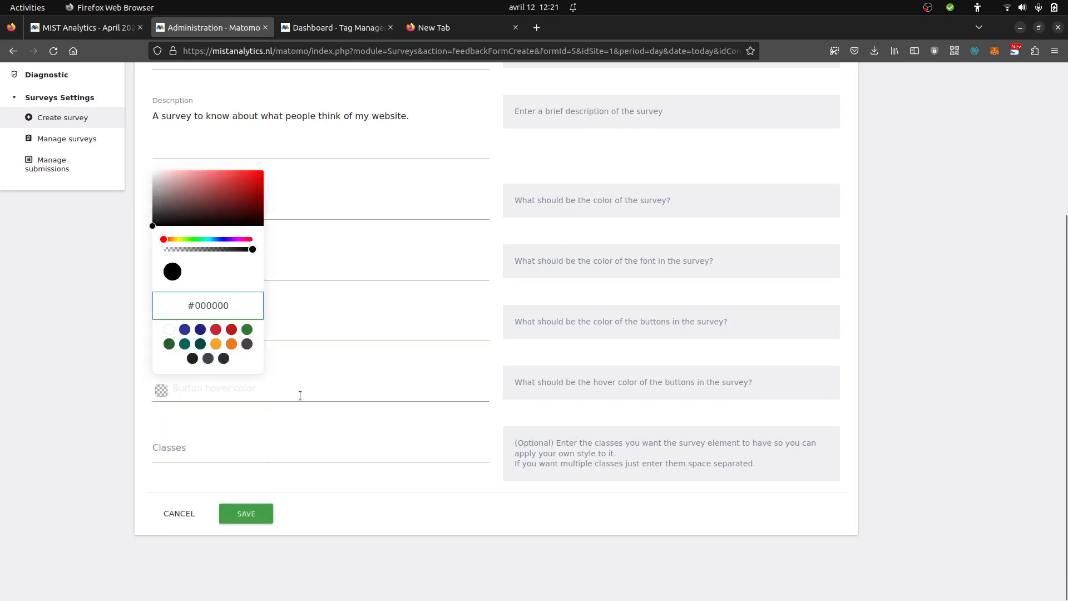
pyautogui.click(298, 395)
pyautogui.click(200, 329)
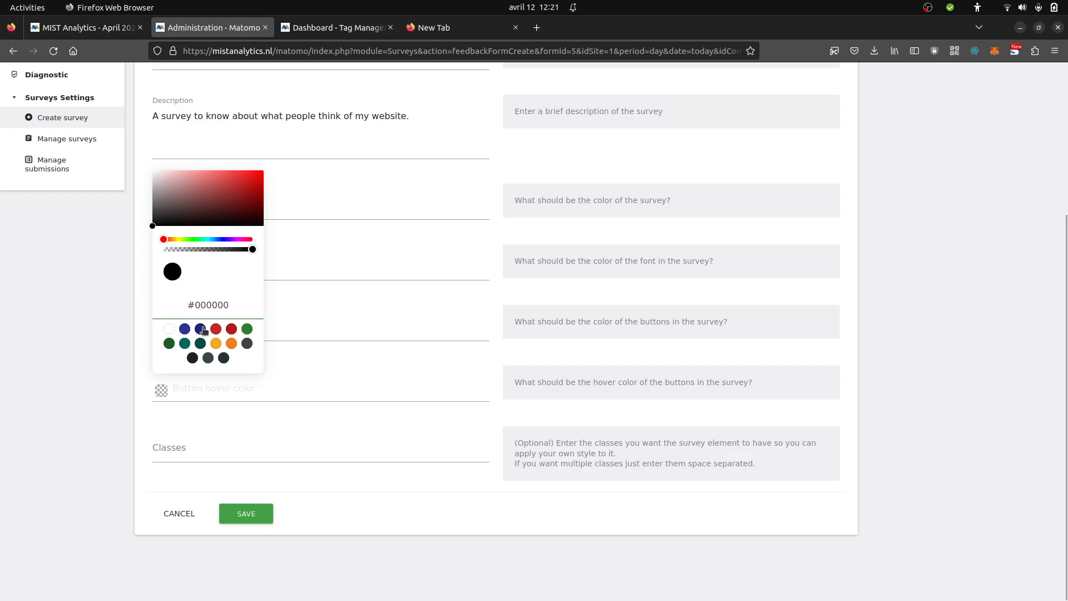
pyautogui.click(257, 461)
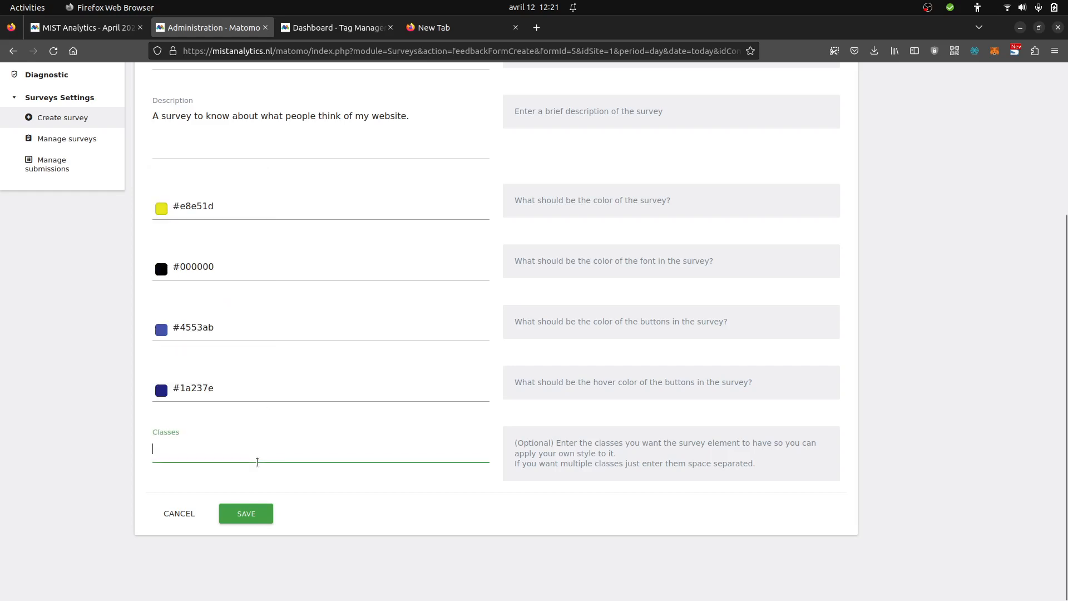
pyautogui.click(263, 518)
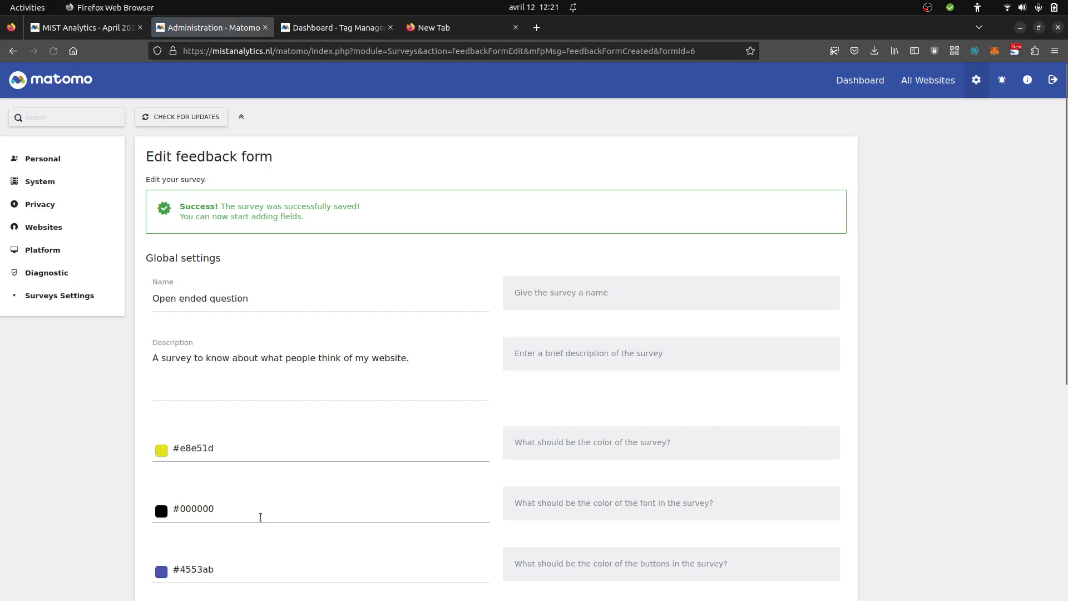
# - Open the "Open ended question" survey for editing from the list of existing surveys
pyautogui.click(84, 298)
pyautogui.click(66, 337)
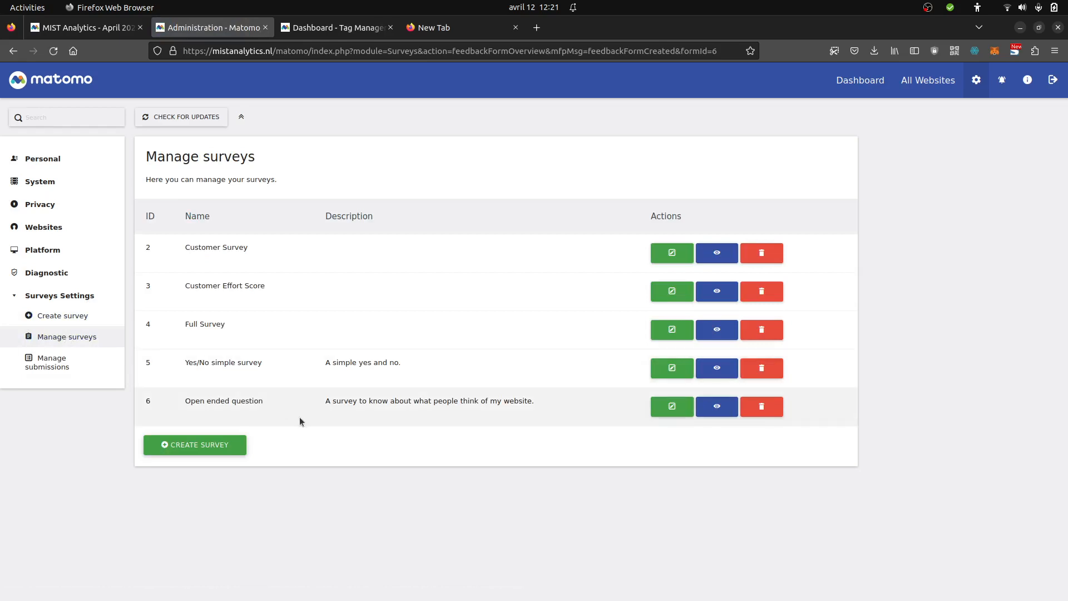
pyautogui.click(672, 406)
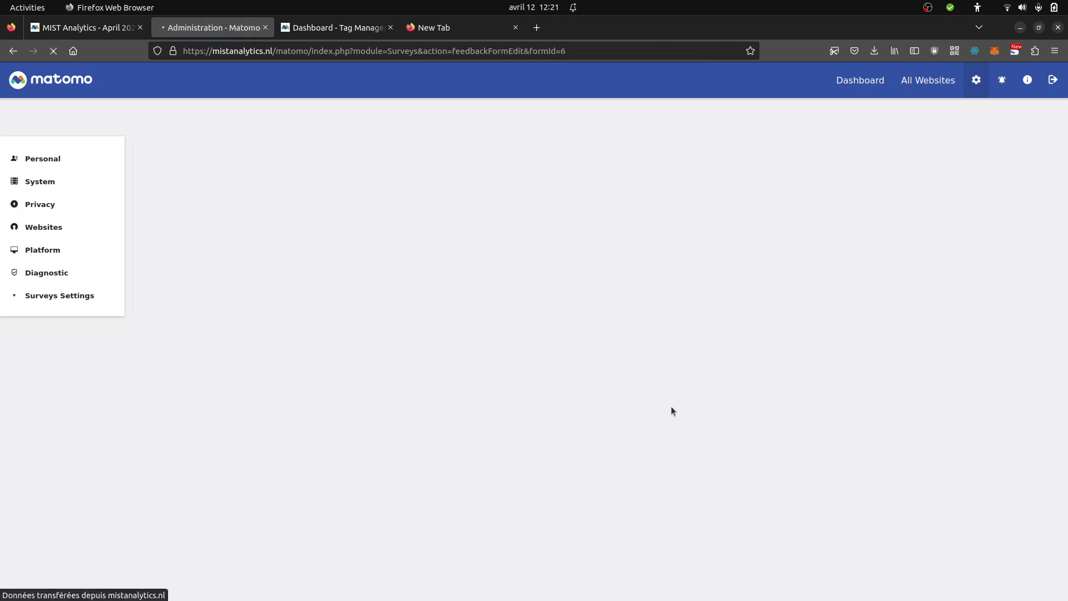
# - Add a new field to the survey and expand its settings
pyautogui.scroll(-3, 365, 358)
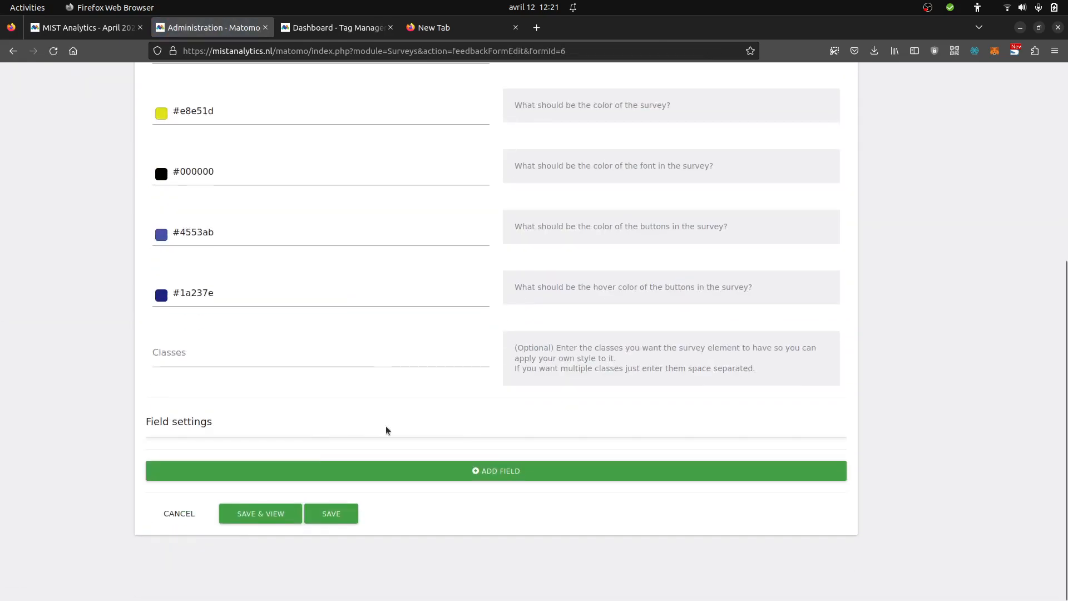
pyautogui.click(445, 471)
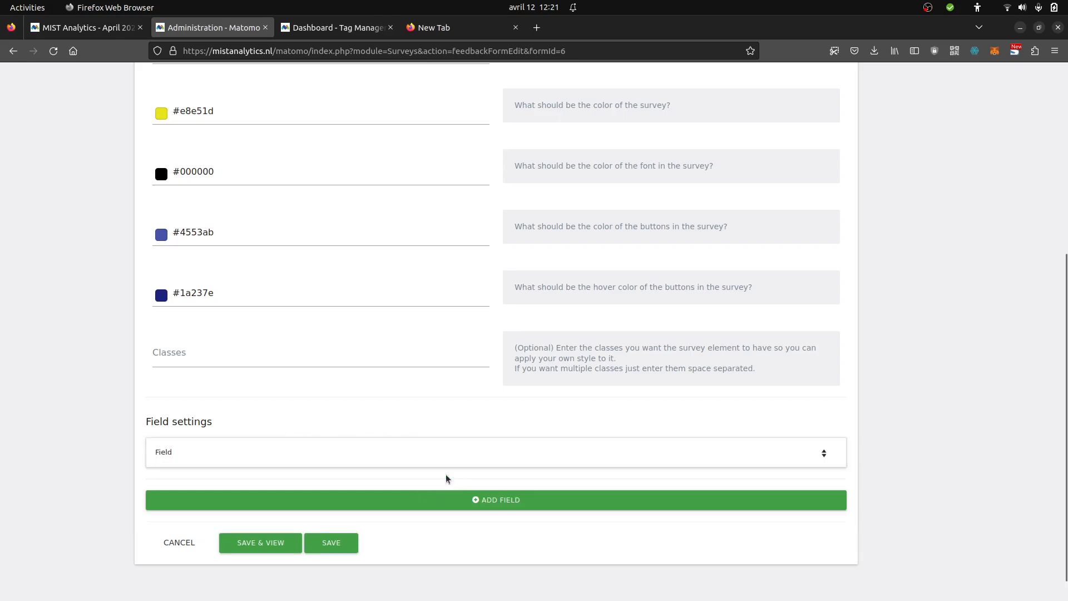
pyautogui.scroll(-1, 449, 456)
pyautogui.click(455, 423)
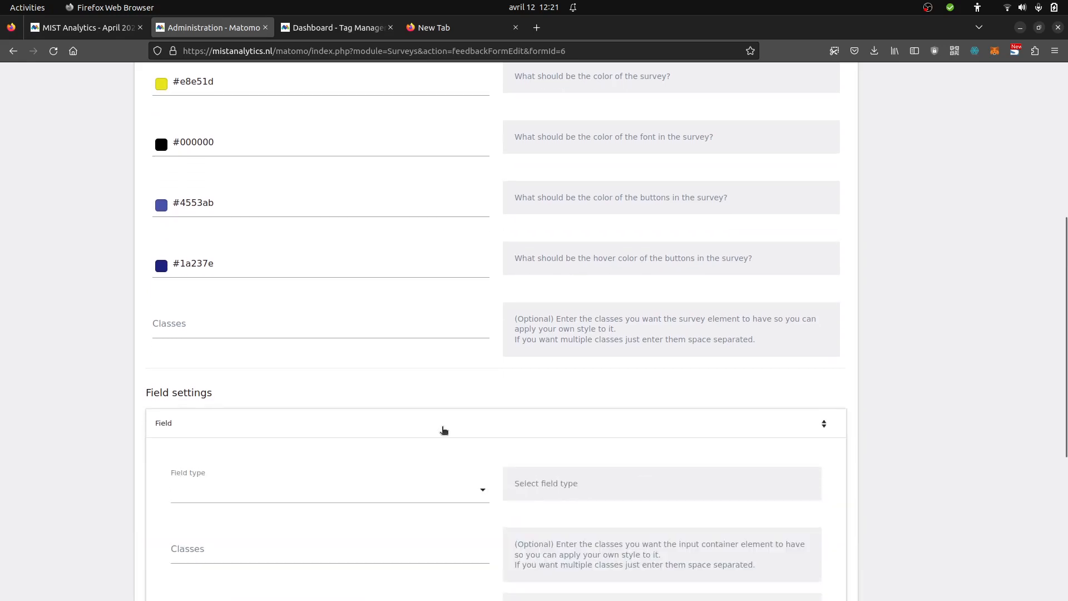
# - Set the new field's type to Textarea
pyautogui.scroll(-4, 435, 432)
pyautogui.click(405, 239)
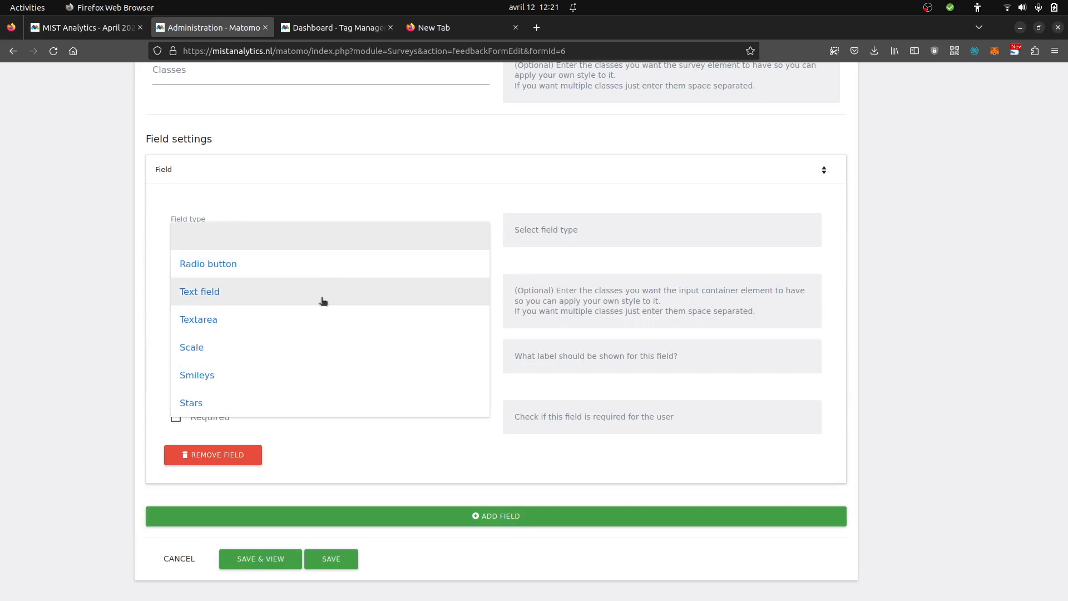
pyautogui.click(323, 301)
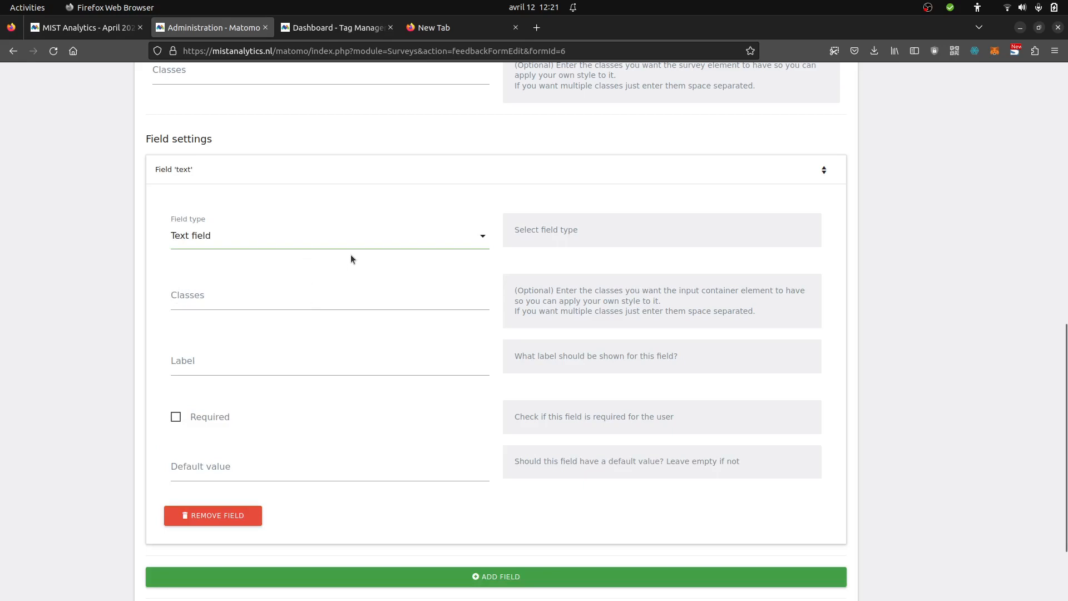
pyautogui.click(419, 243)
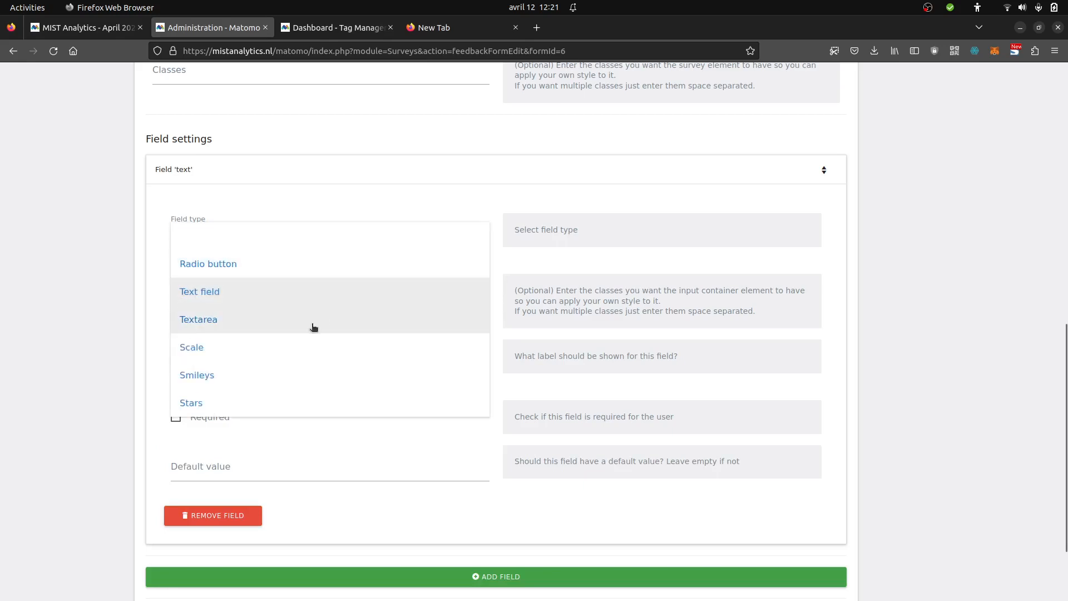
pyautogui.click(313, 325)
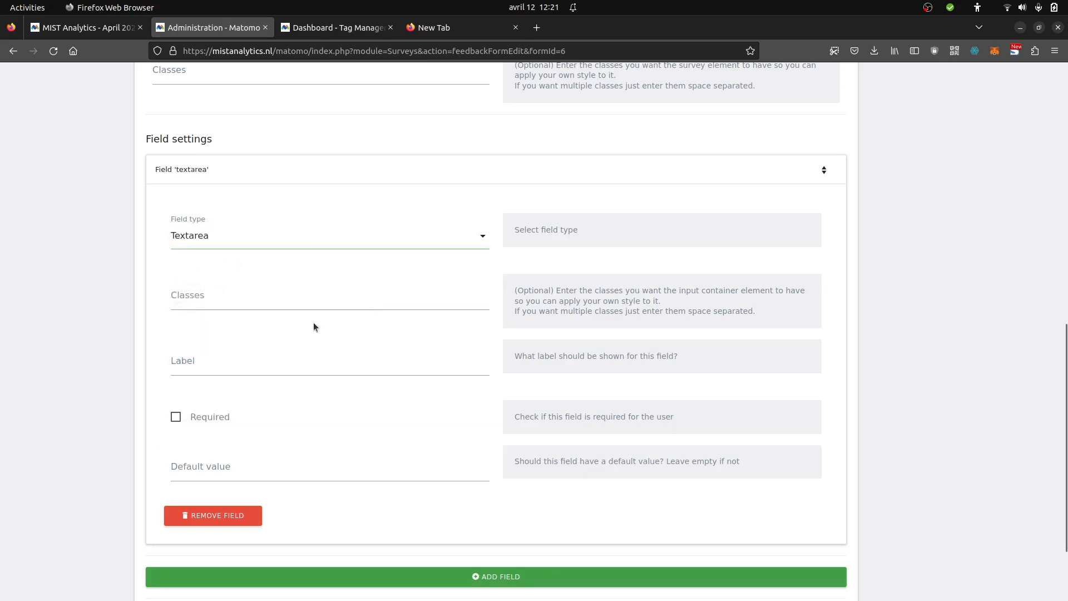
# - Label the textarea field "What do you think about my website" and make it required
pyautogui.click(279, 364)
pyautogui.write('What')
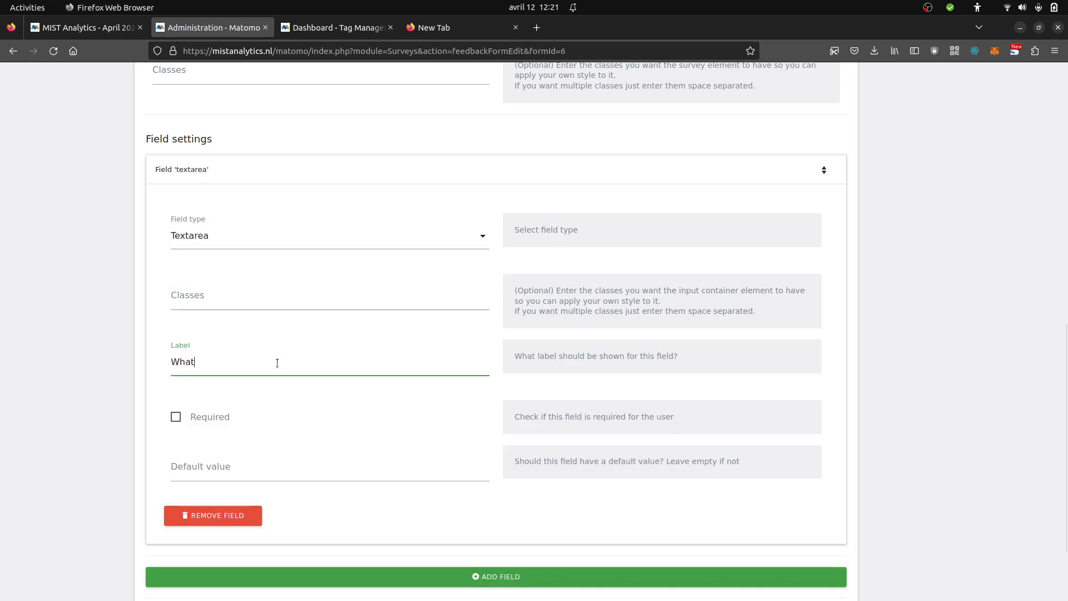
pyautogui.write(' do you think about my website')
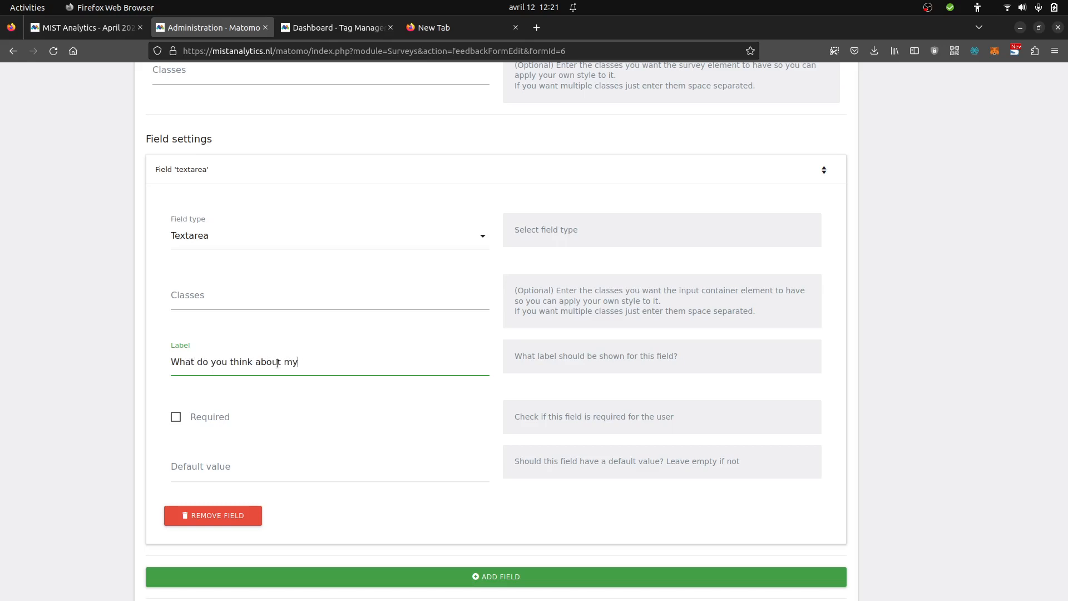
pyautogui.click(175, 416)
pyautogui.scroll(-3, 221, 492)
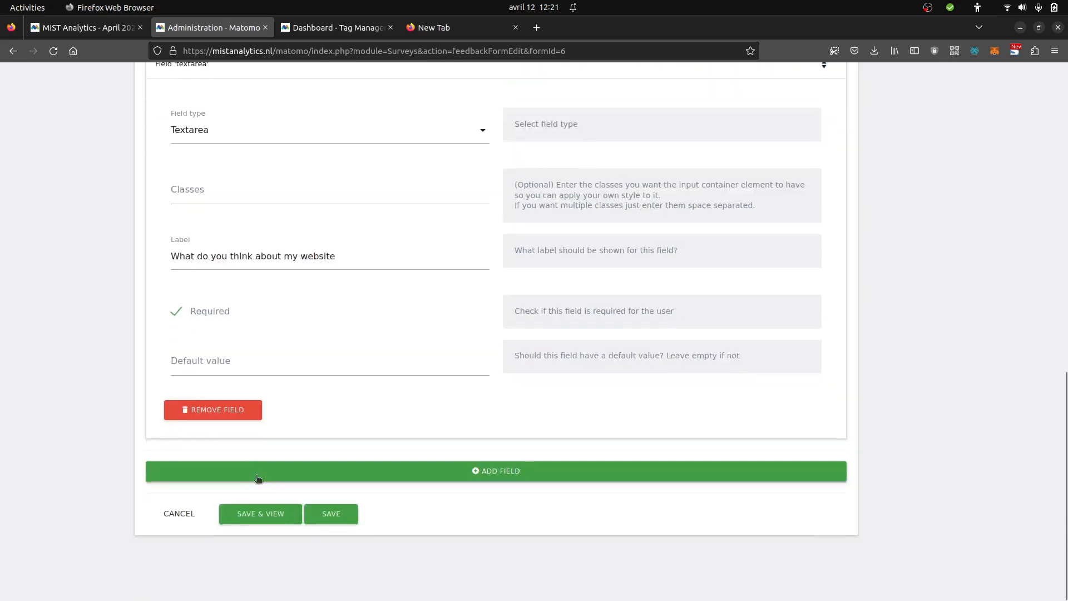
# - Save the survey with a preview, enlarge the textarea in the preview popup and close the popup
pyautogui.click(275, 515)
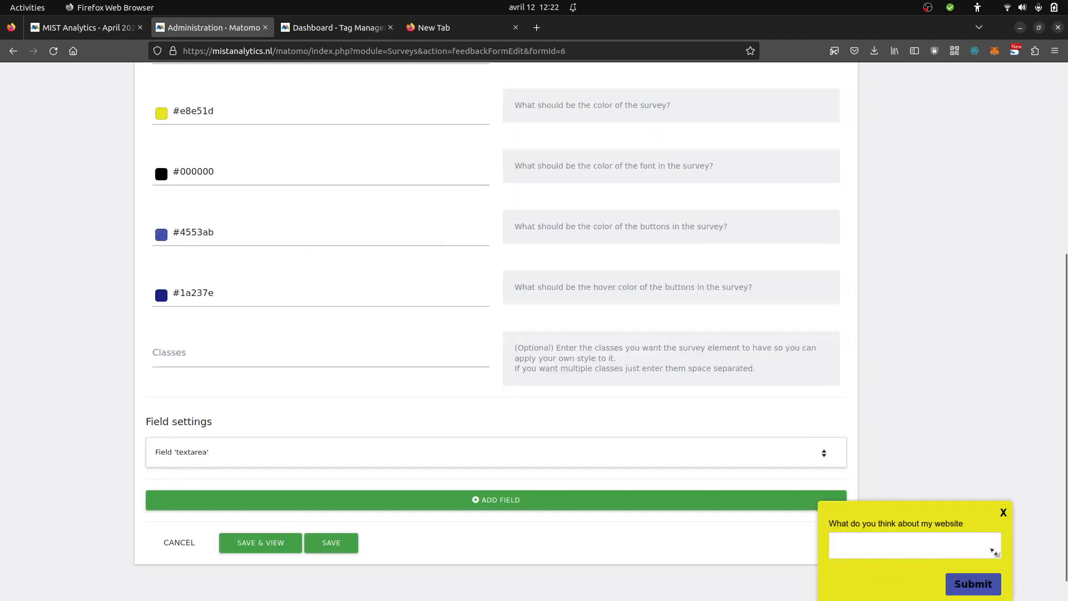
pyautogui.moveTo(993, 551); pyautogui.dragTo(1000, 585)
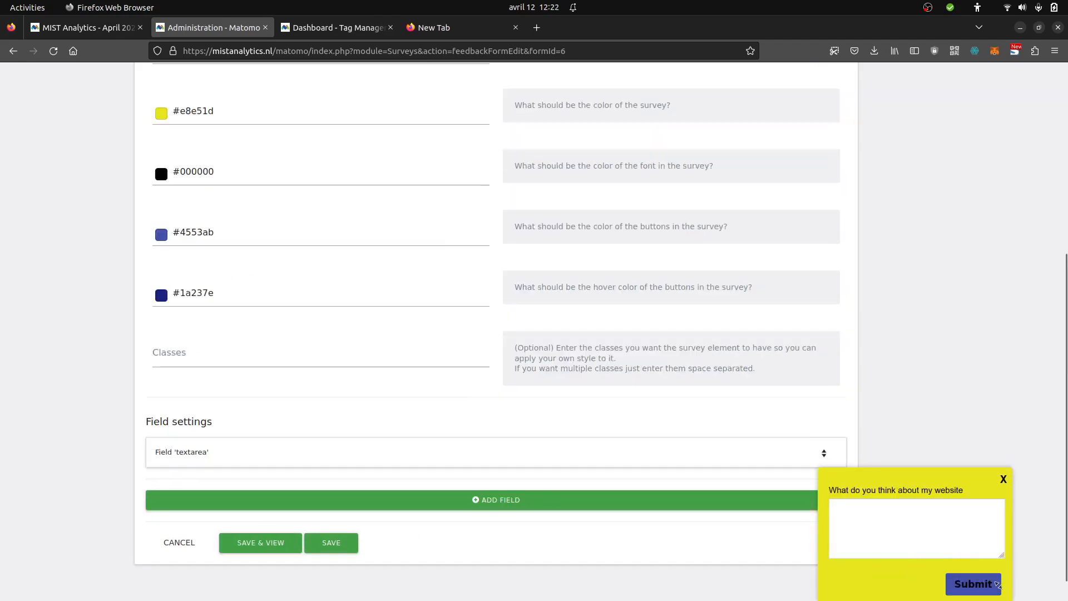
pyautogui.click(1003, 479)
# - Go to the tags of the "Test - Matomo Surveys Plugin" container in Tag Manager and delete the Yes/No survey tag
pyautogui.scroll(6, 380, 464)
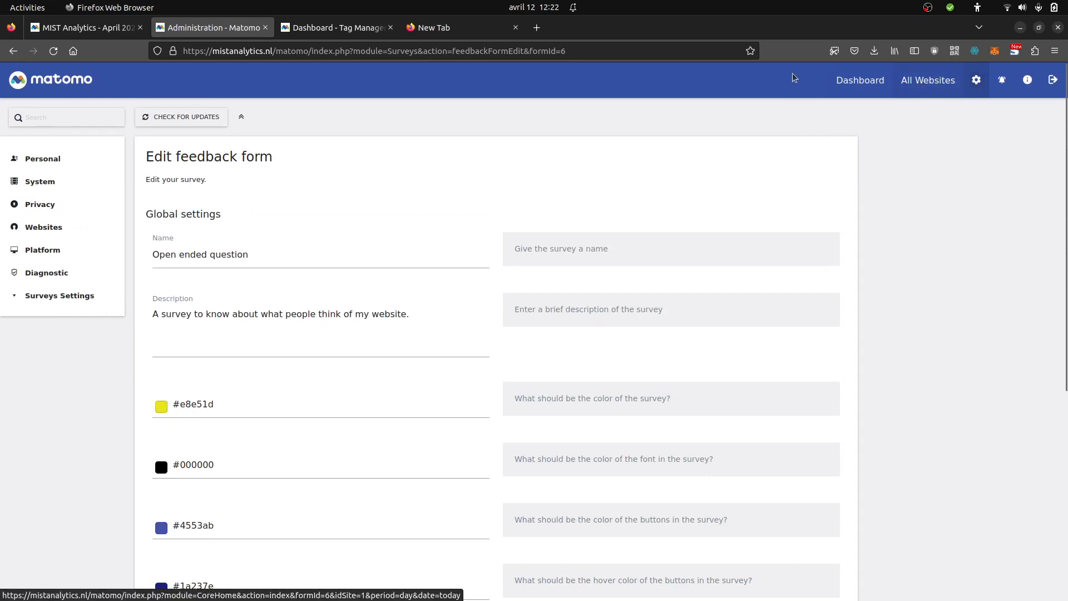
pyautogui.click(857, 82)
pyautogui.click(926, 88)
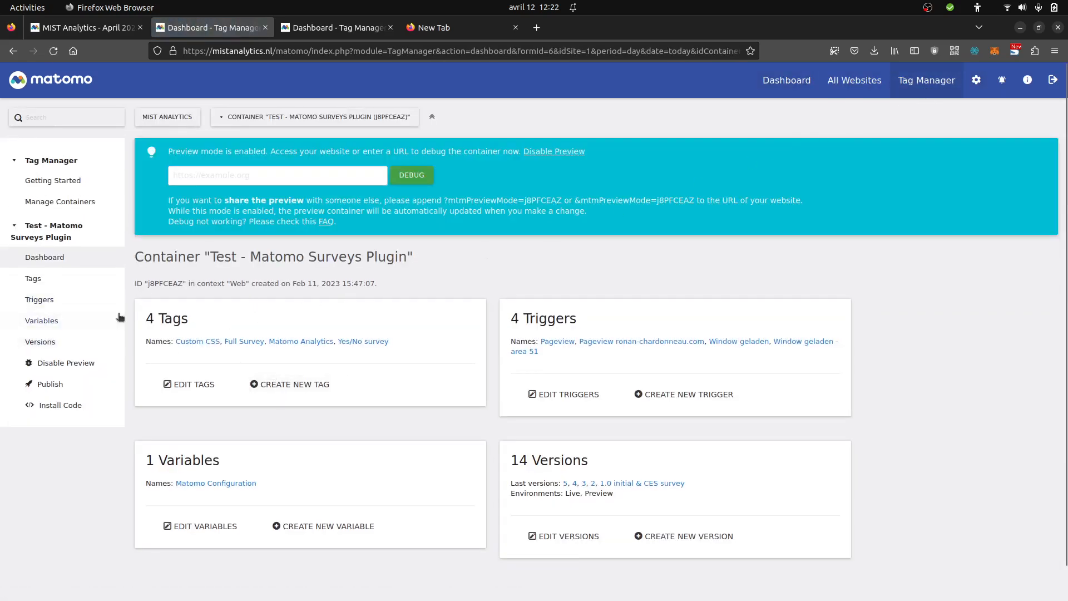
pyautogui.click(71, 277)
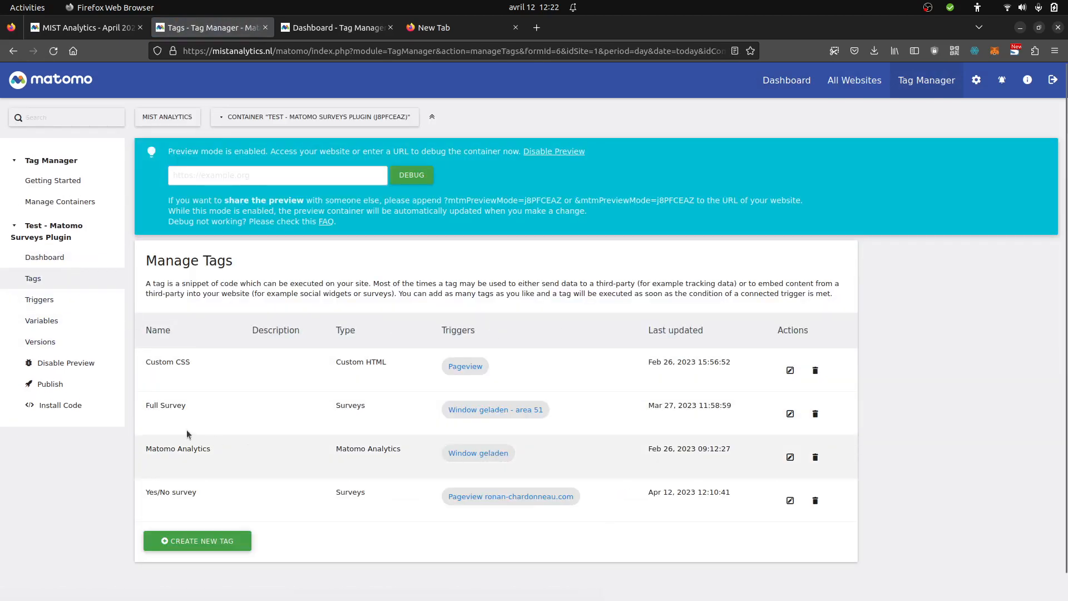
pyautogui.click(816, 501)
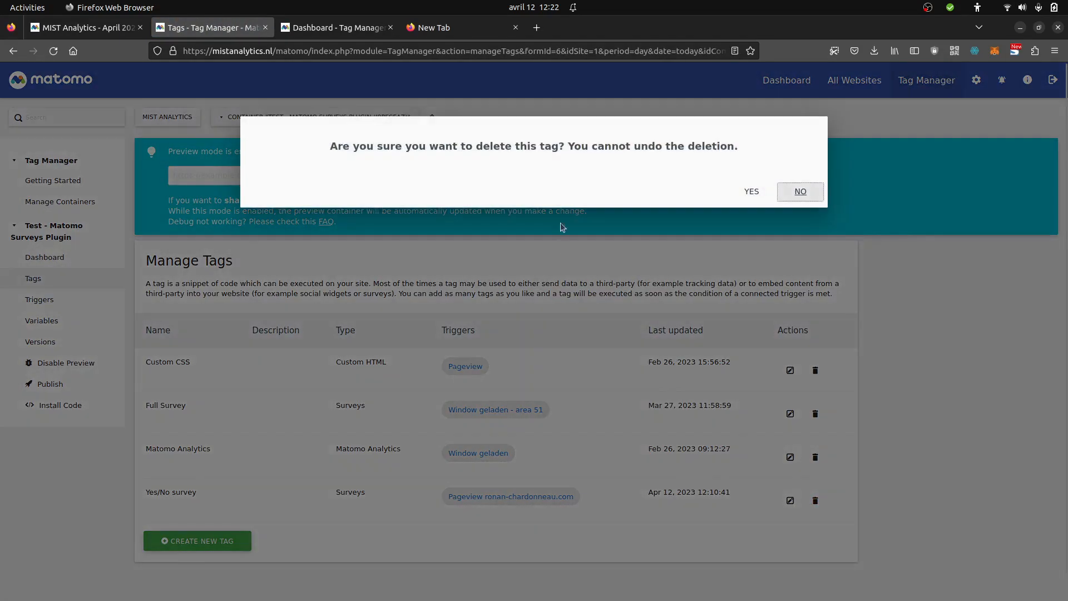
pyautogui.click(745, 189)
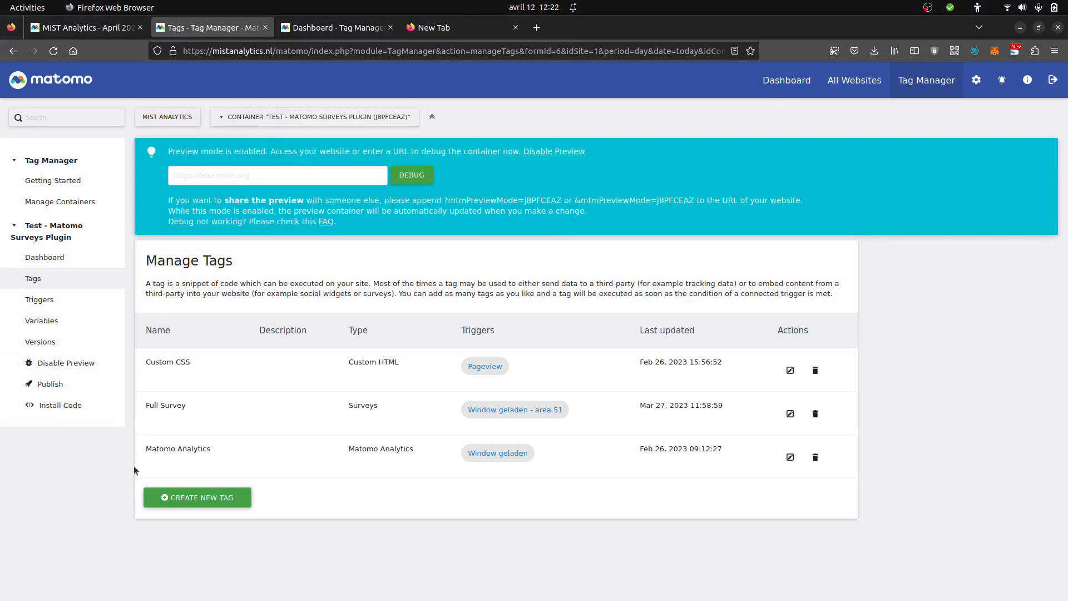
# - Start a new tag of the custom type Surveys in the container
pyautogui.click(202, 499)
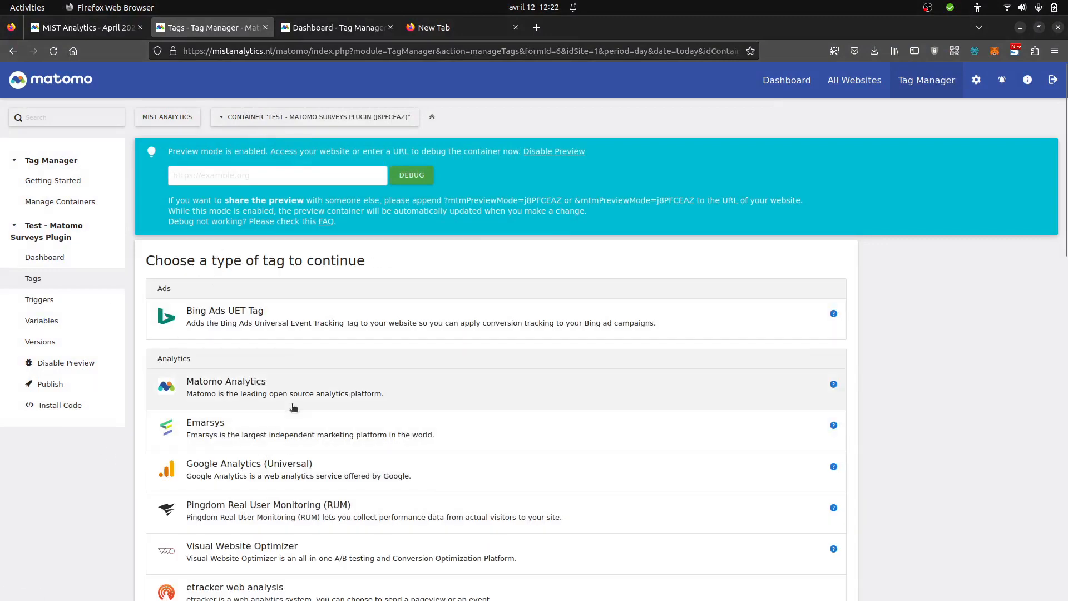
pyautogui.scroll(-10, 290, 399)
pyautogui.scroll(2, 223, 311)
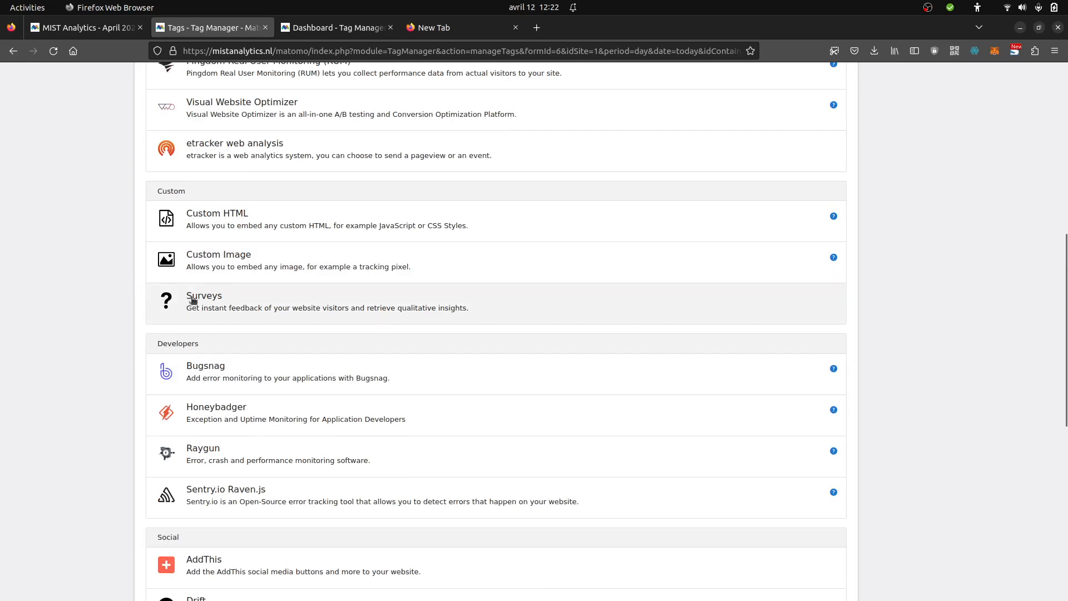
pyautogui.click(191, 312)
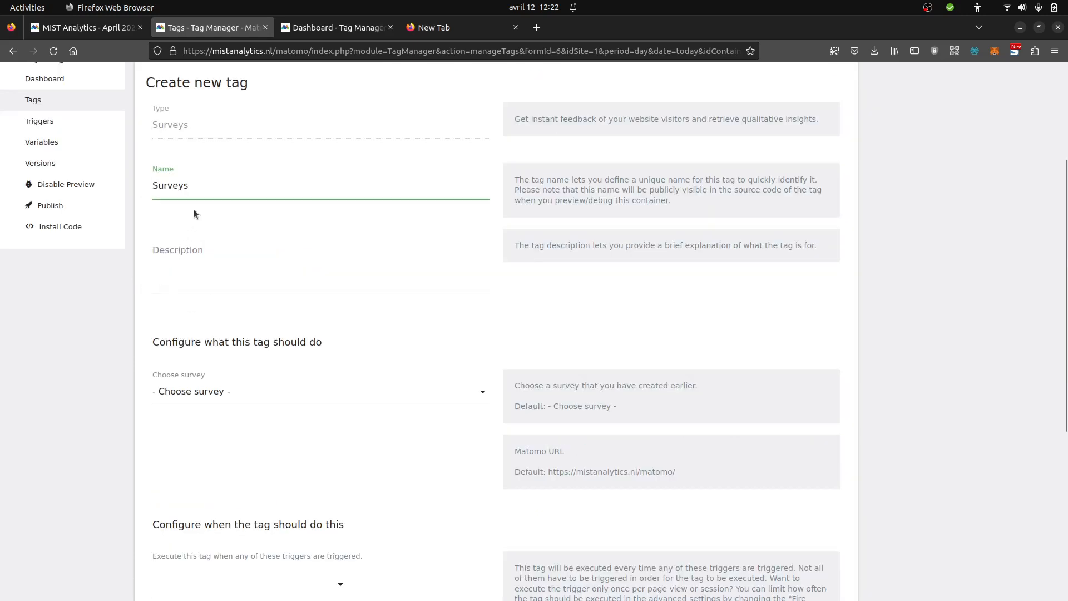
# - Name the tag "Surveys Open ended question" and assign the "Open ended question" survey to it
pyautogui.doubleClick(155, 191)
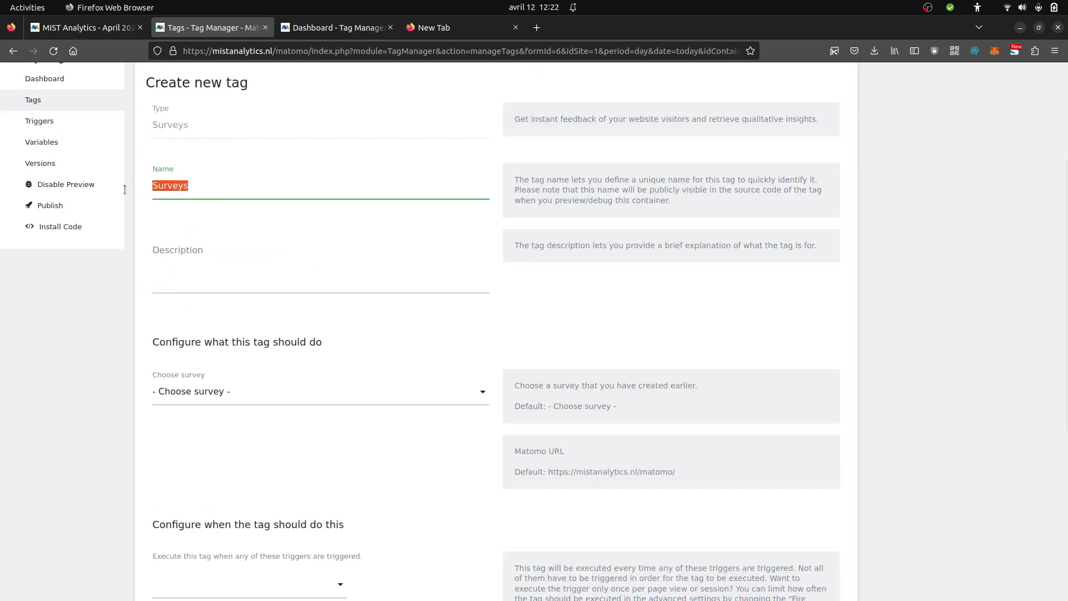
pyautogui.click(124, 189)
pyautogui.write('Open ended question')
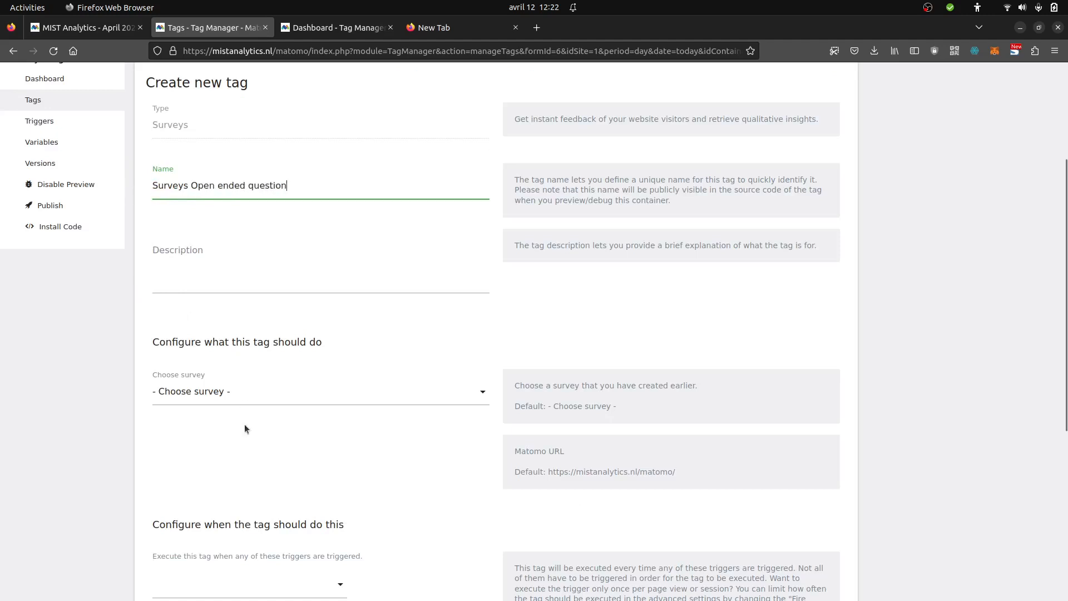
pyautogui.click(250, 393)
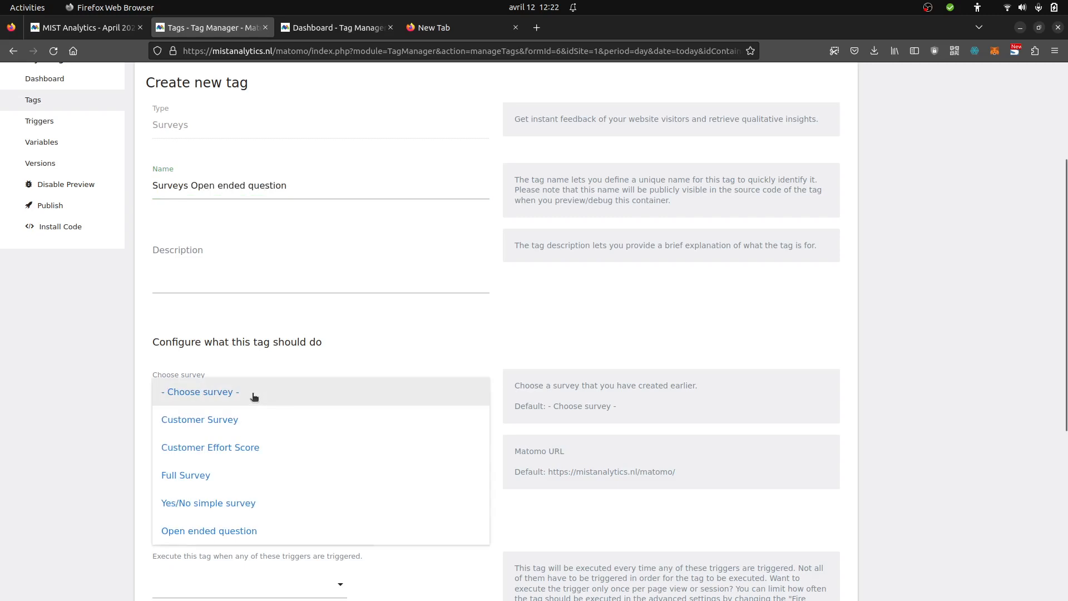
pyautogui.scroll(-3, 222, 404)
pyautogui.click(211, 412)
# - Set the tag to execute on the Pageview trigger of the consultant's .com site and create the tag
pyautogui.scroll(-3, 317, 405)
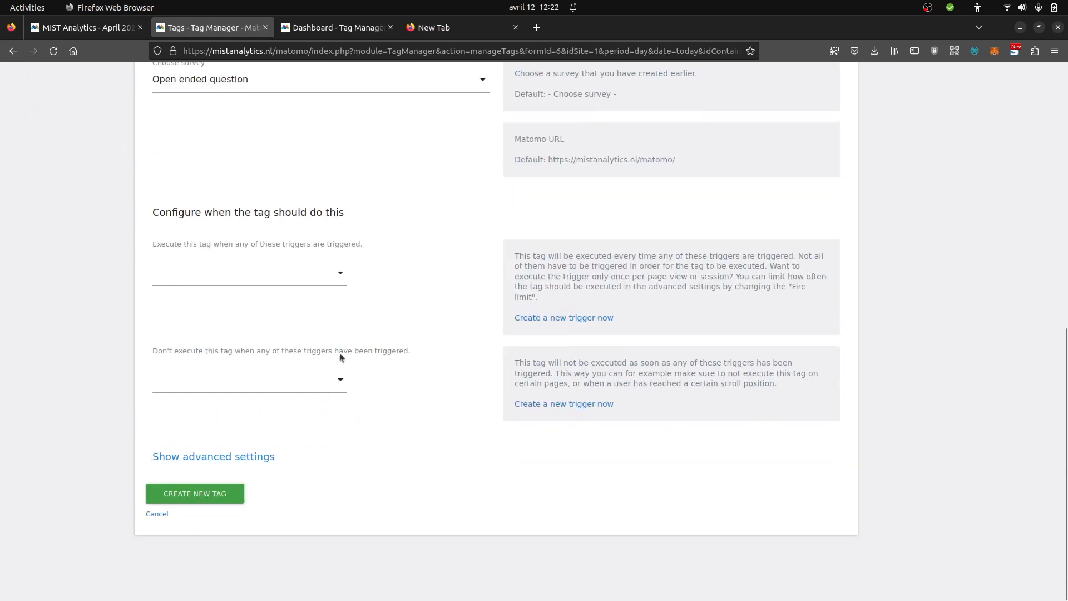
pyautogui.click(320, 282)
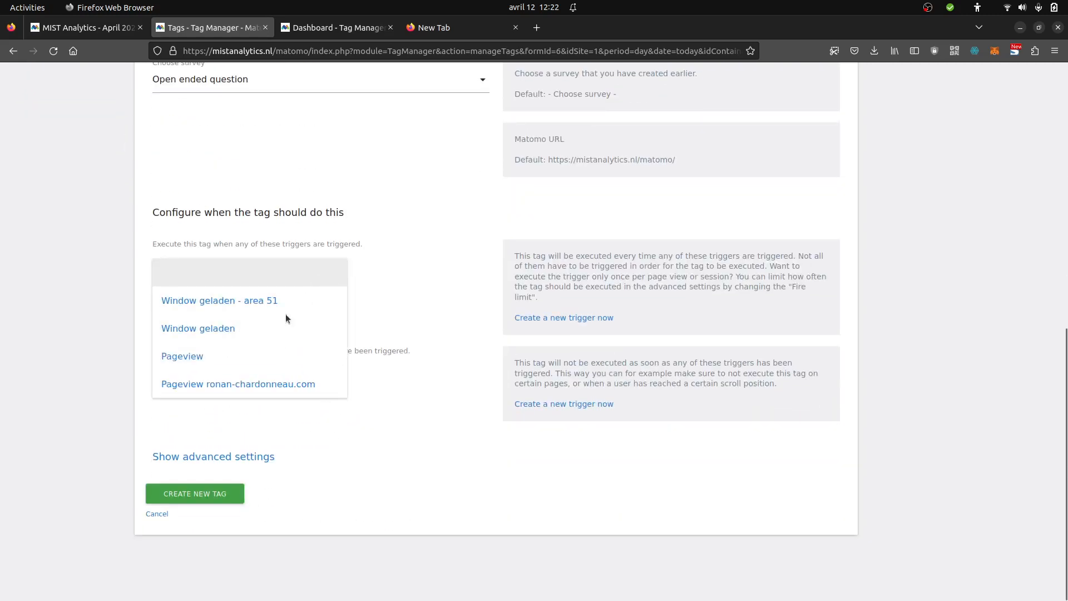
pyautogui.click(267, 385)
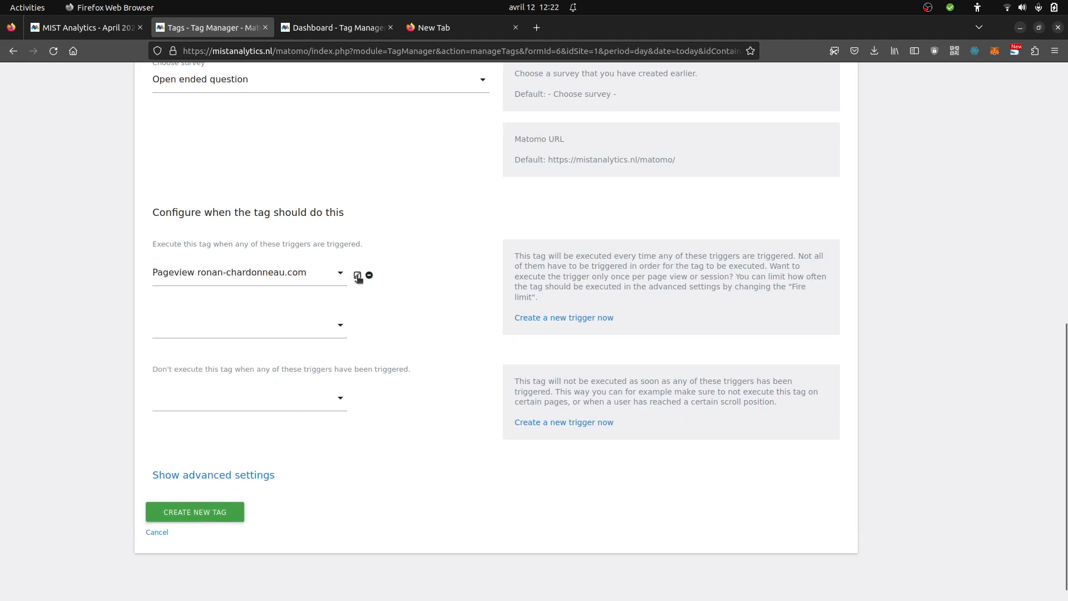
pyautogui.click(205, 511)
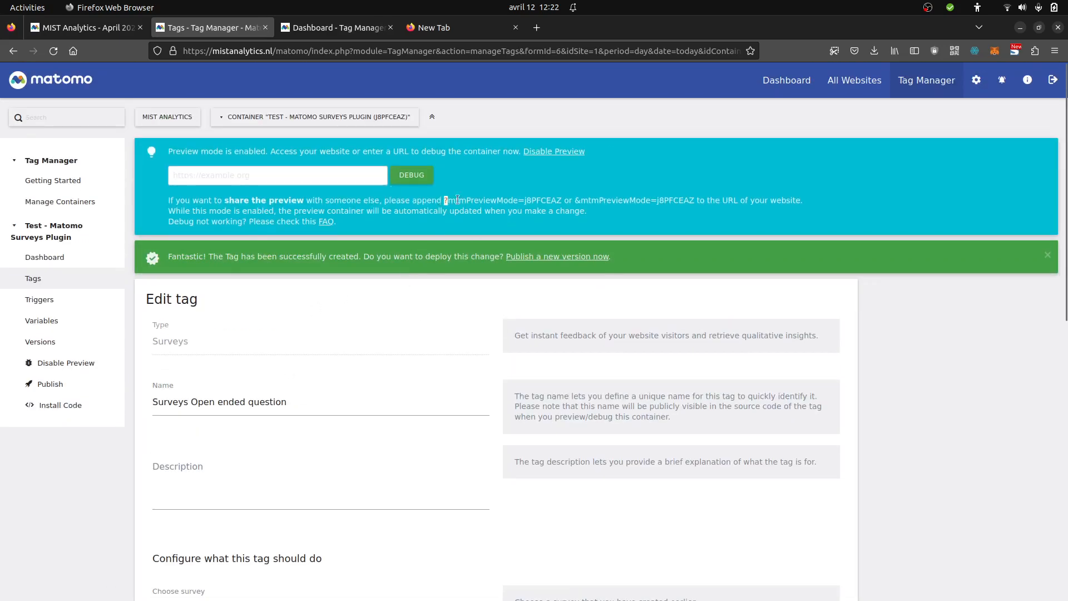
# - Highlight the container's preview-mode URL parameter, switch to Chromium and reload the .ch test website in preview mode
pyautogui.moveTo(457, 200); pyautogui.dragTo(563, 200)
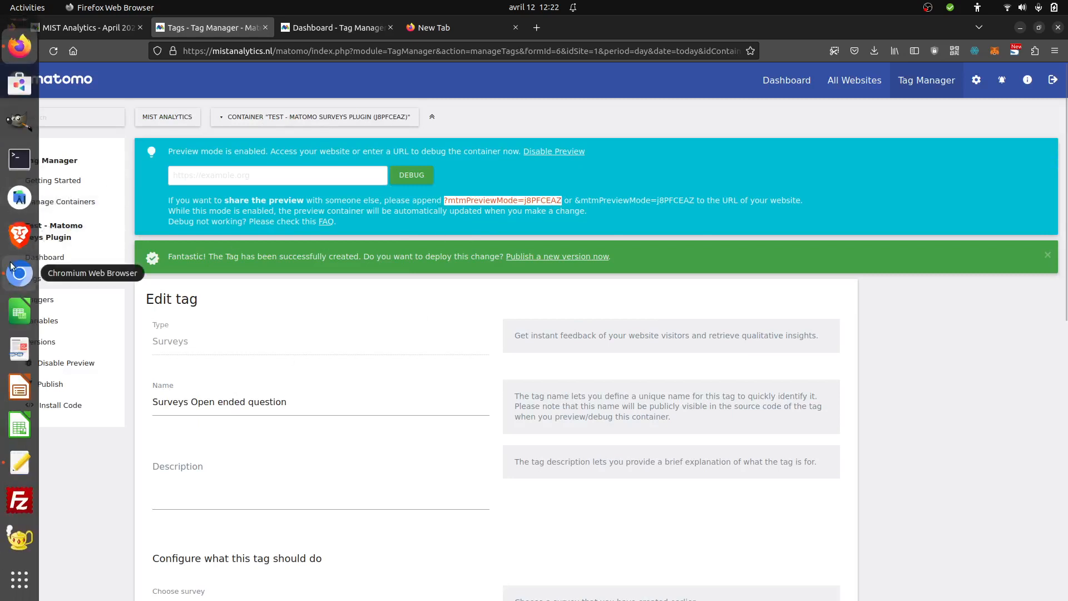
pyautogui.click(12, 269)
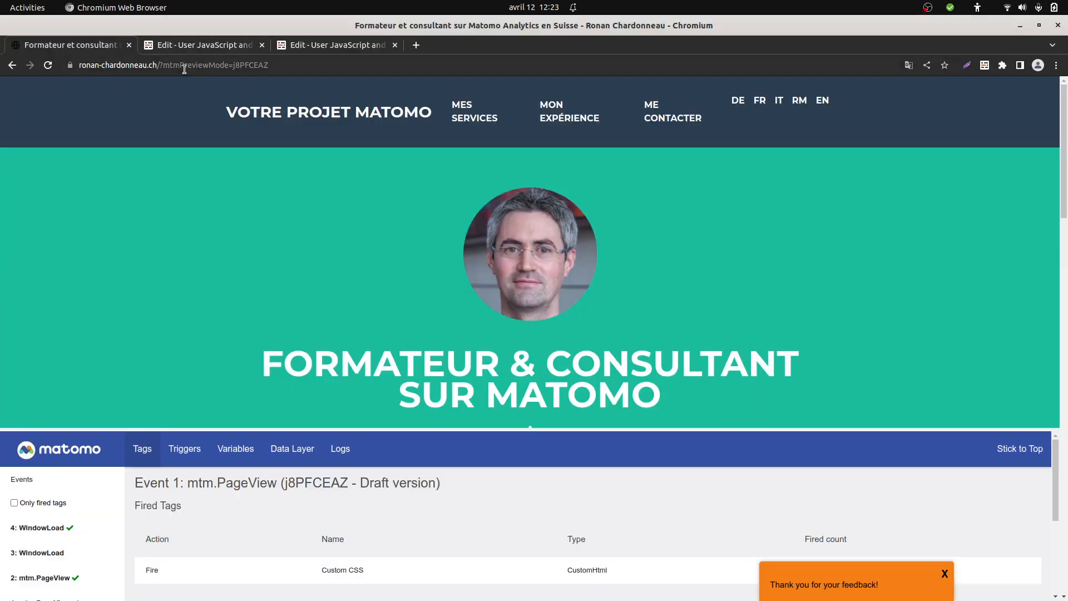
pyautogui.press('F5')
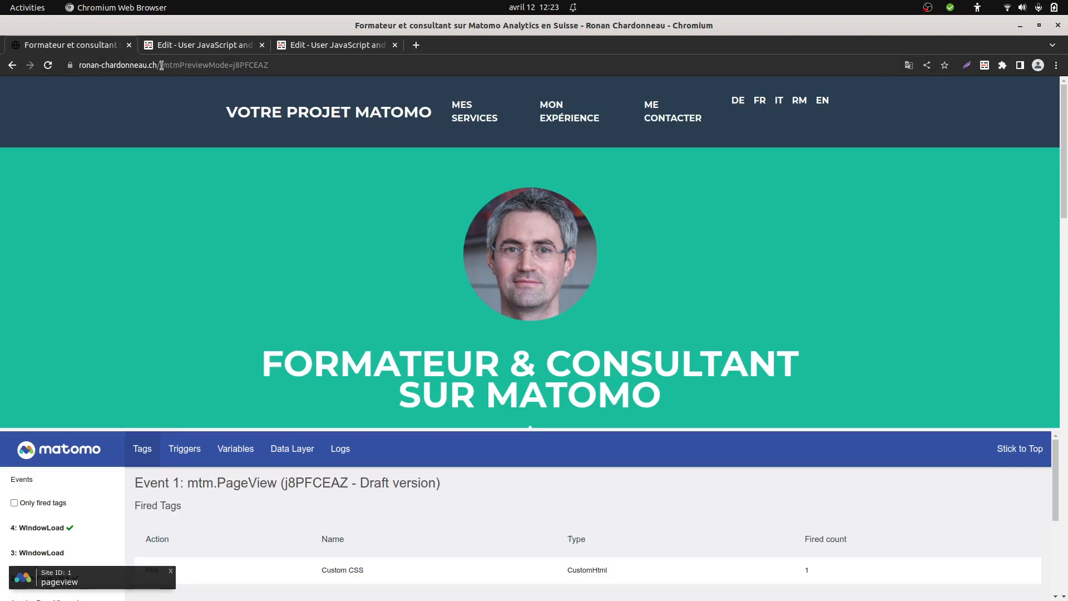
# - Review the preview-mode parameter in the page address and the User JavaScript and CSS rules active on the page
pyautogui.moveTo(161, 65); pyautogui.dragTo(276, 79)
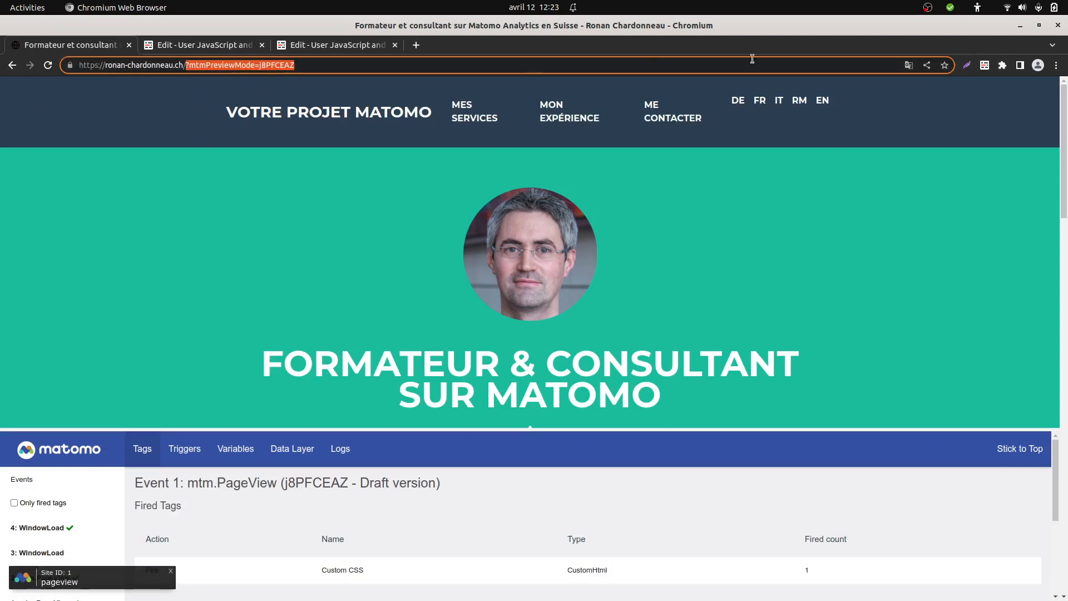
pyautogui.click(984, 65)
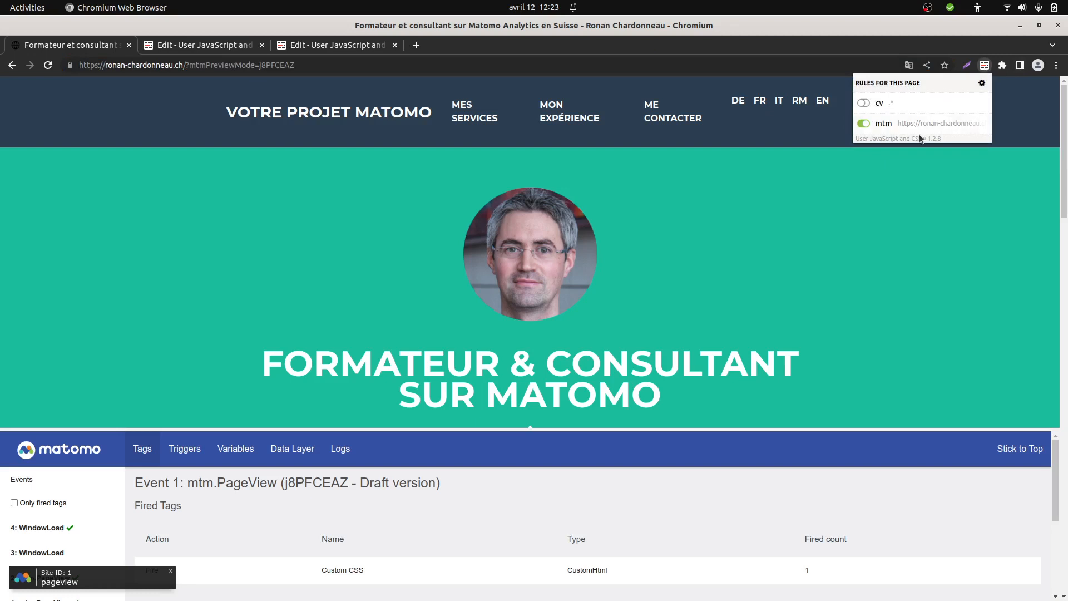
pyautogui.click(175, 182)
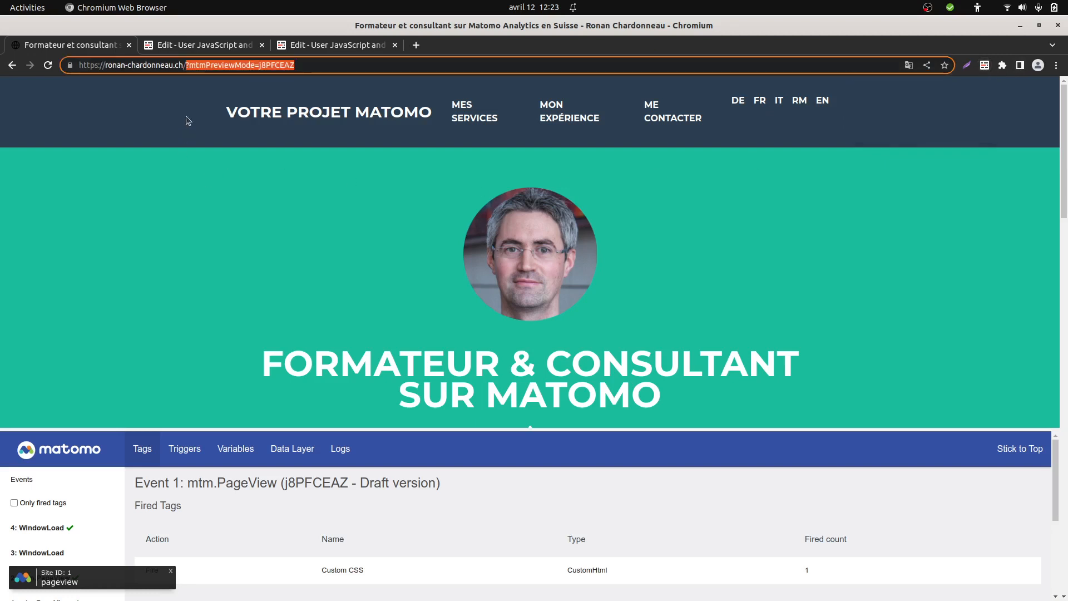
pyautogui.click(190, 66)
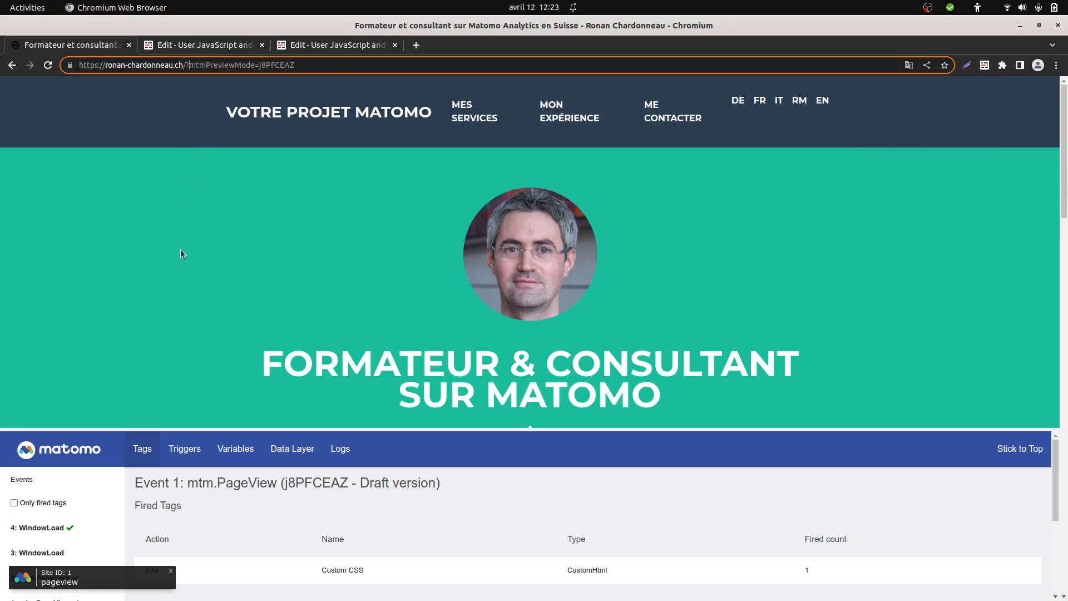
# - Inspect the tags fired by the first and second mtm.PageView events in the Matomo debugger
pyautogui.scroll(-2, 95, 550)
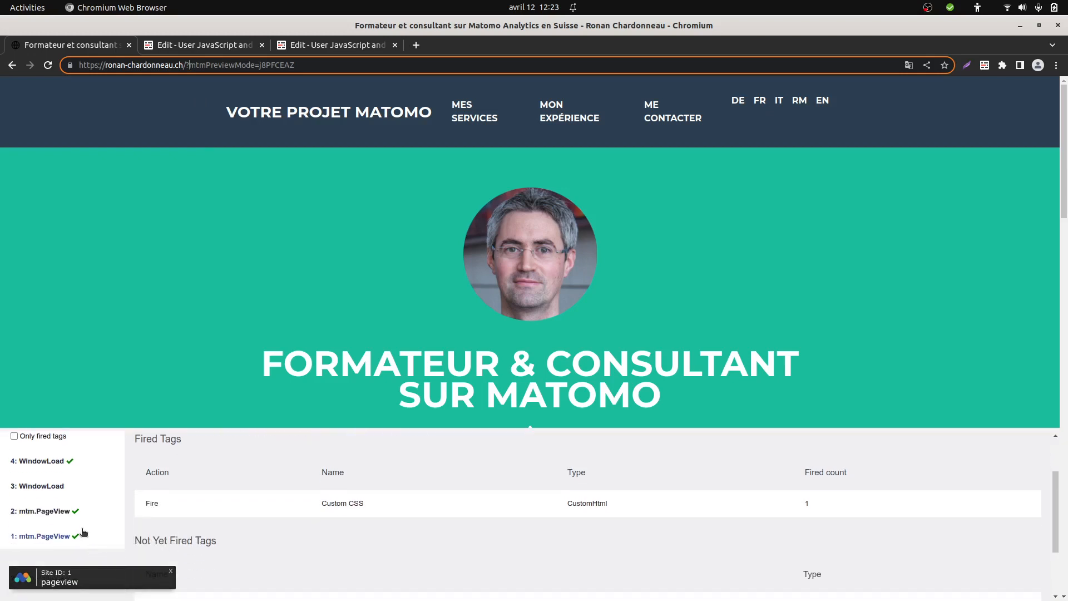
pyautogui.click(81, 532)
pyautogui.click(74, 512)
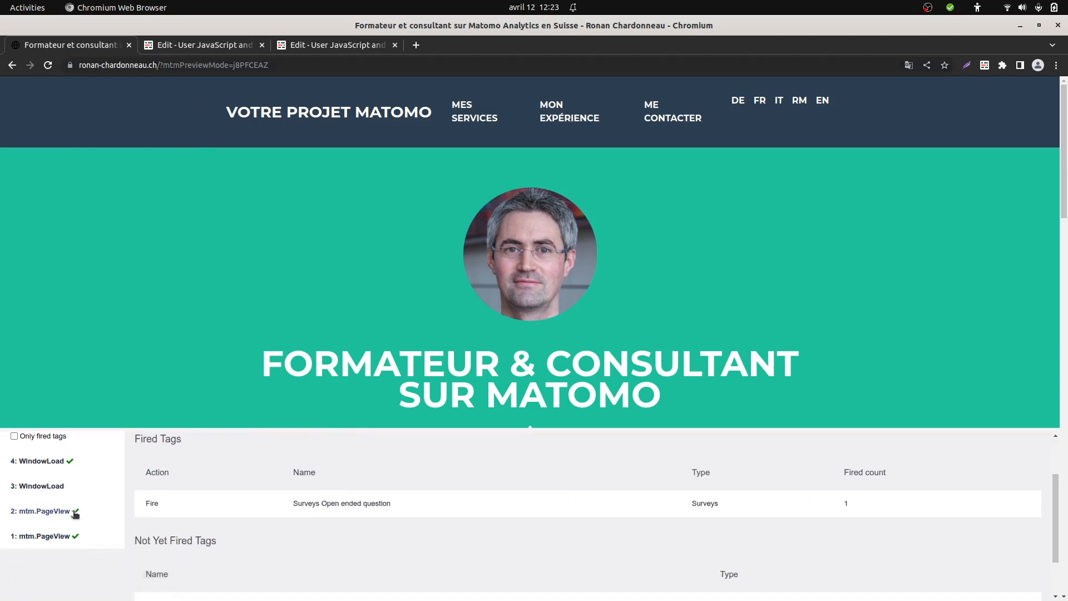
pyautogui.scroll(2, 449, 487)
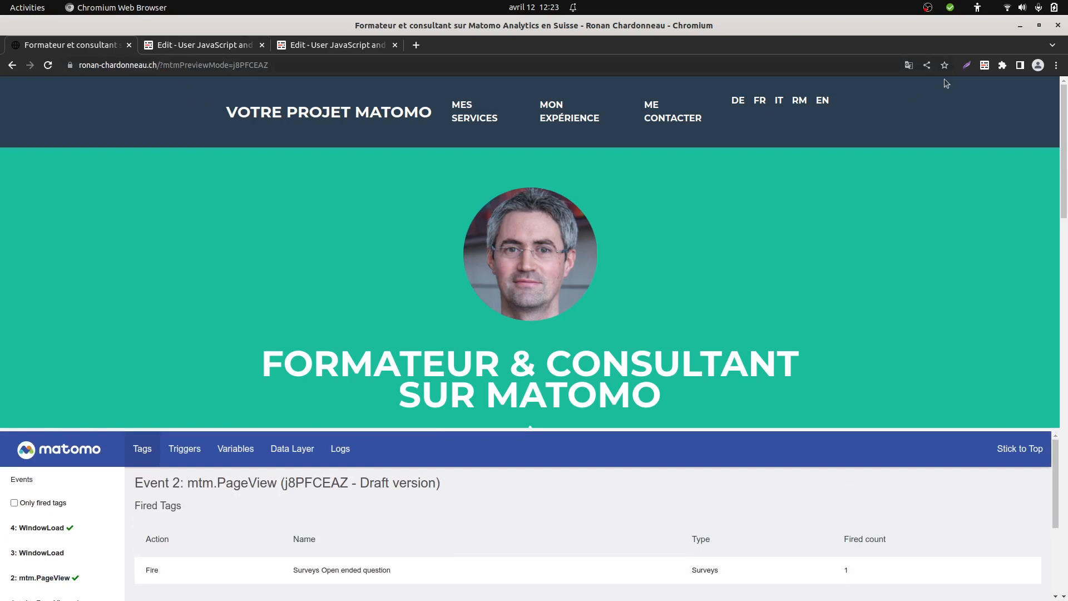
# - Open the mtm rule of the User JavaScript and CSS extension and copy its whole JavaScript code
pyautogui.click(985, 65)
pyautogui.click(938, 130)
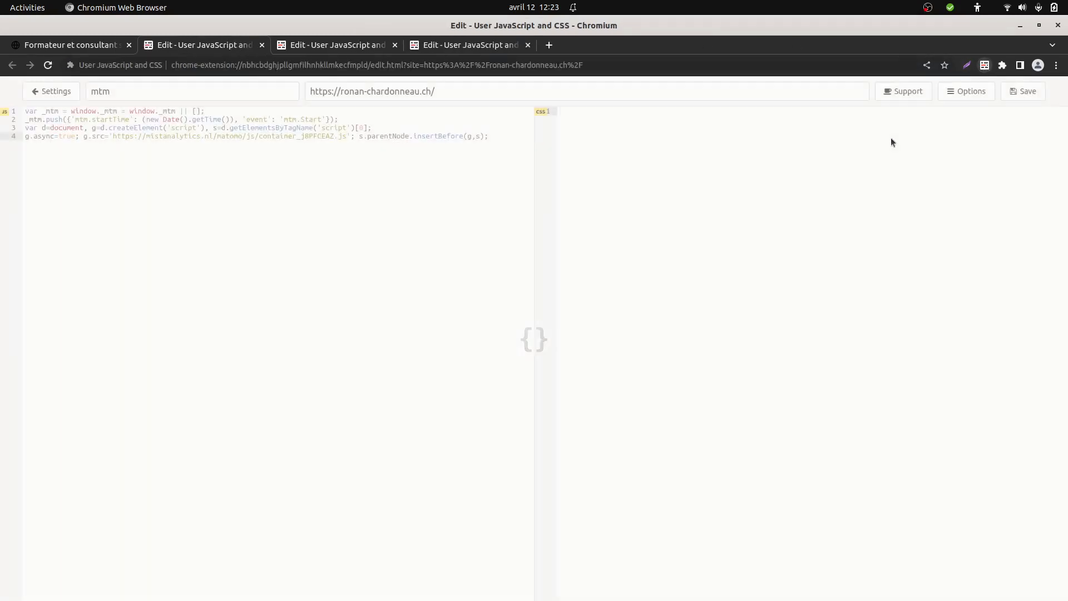
pyautogui.hotkey('ctrl', 'a')
pyautogui.hotkey('ctrl', 'c')
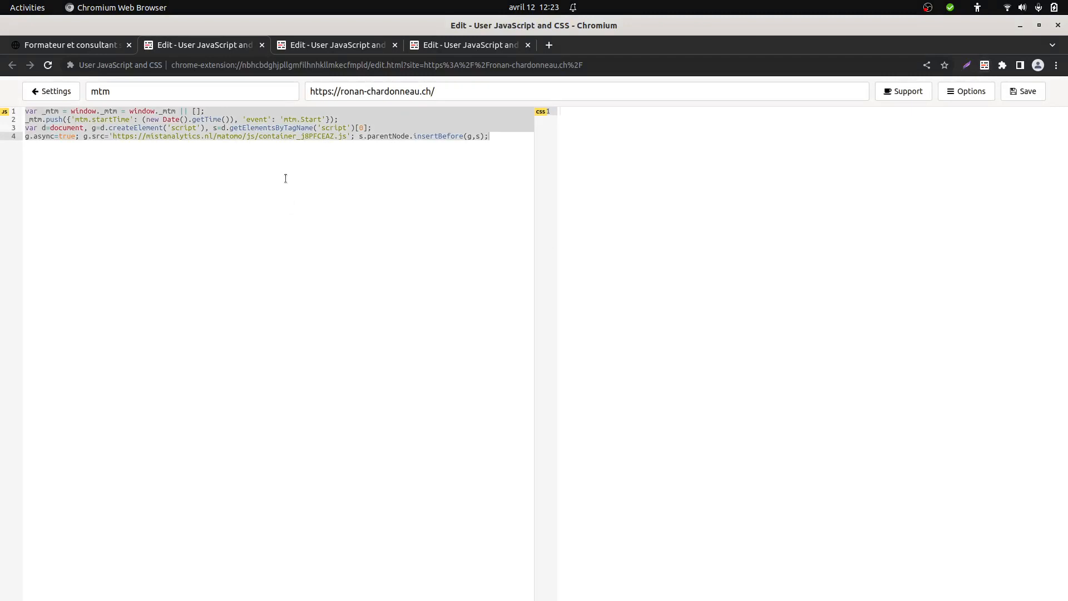
# - Return to the test website and load its .lu version with the same preview-mode parameter
pyautogui.click(97, 47)
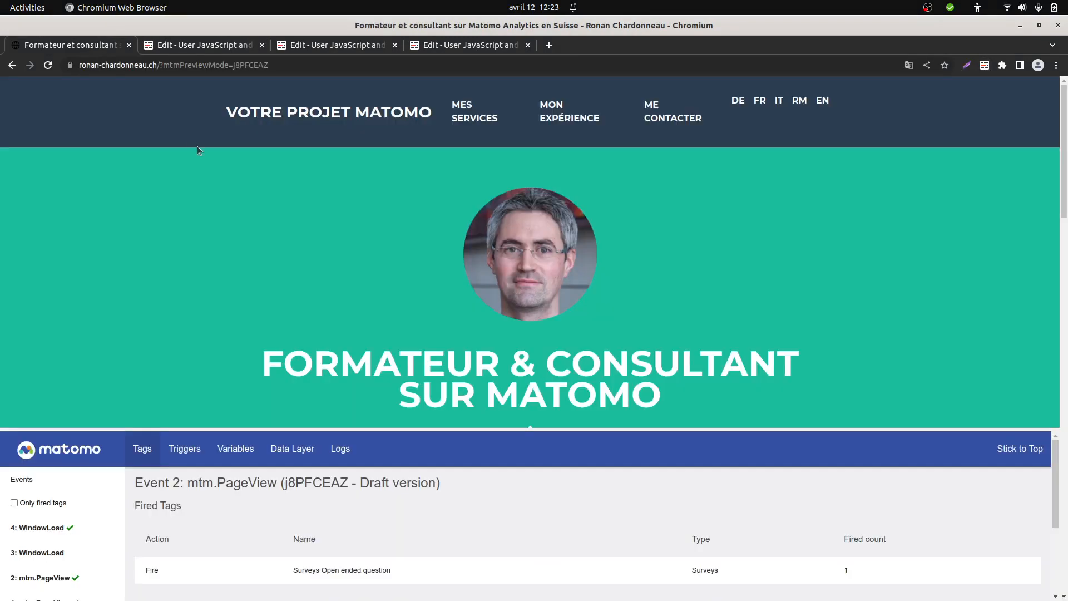
pyautogui.moveTo(158, 66); pyautogui.dragTo(149, 68)
pyautogui.write('lu')
pyautogui.press('Return')
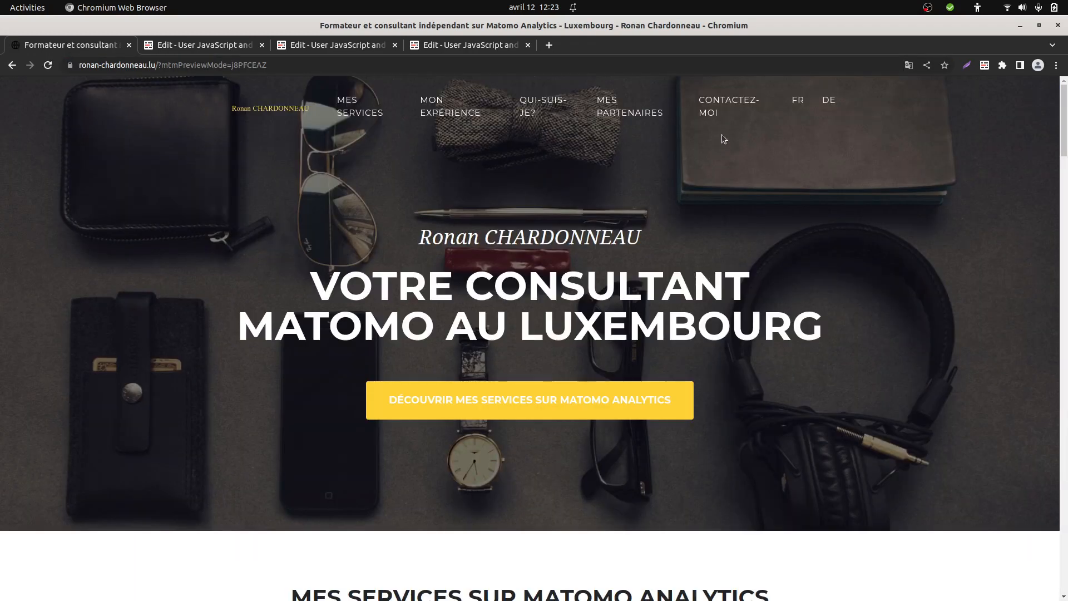
# - Add a new User JavaScript and CSS rule for the .lu site and paste the copied container script into it
pyautogui.click(985, 65)
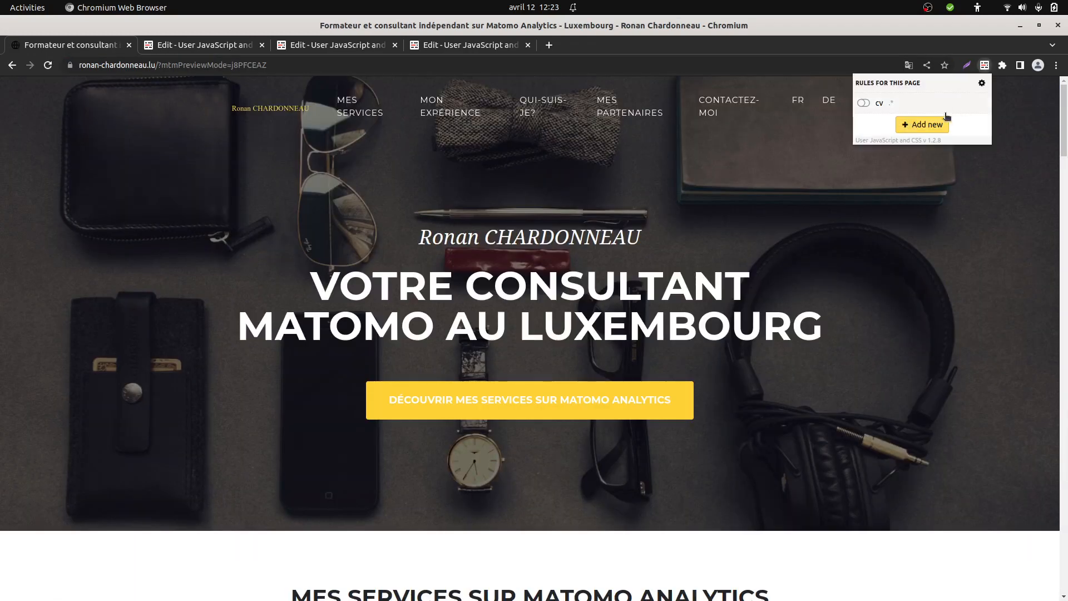
pyautogui.click(927, 120)
pyautogui.hotkey('ctrl', 'v')
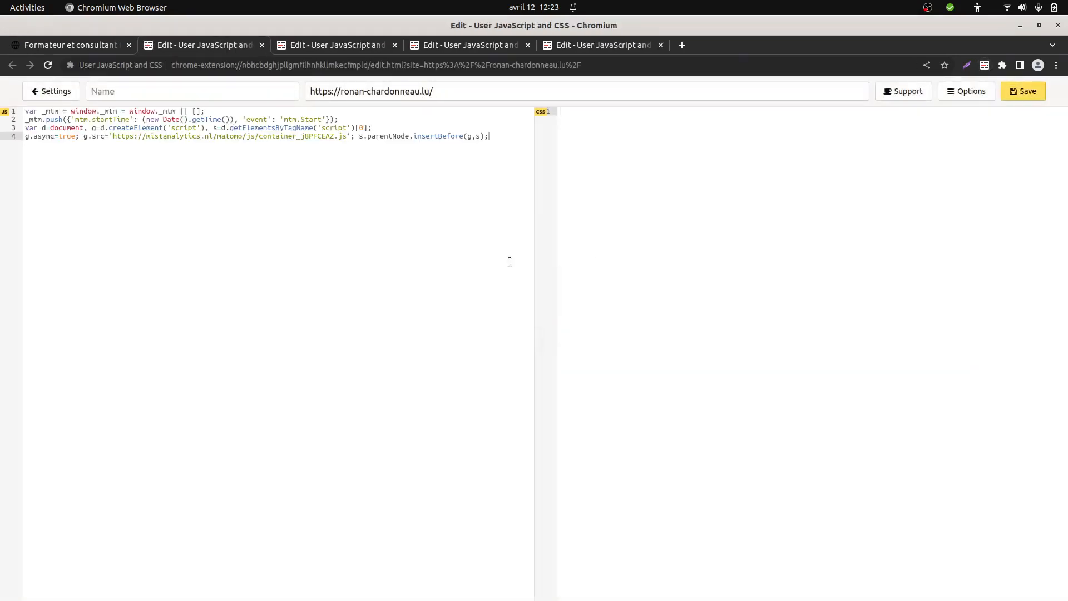
# - Name the new rule "mtm", save it and return to the .lu website
pyautogui.click(207, 92)
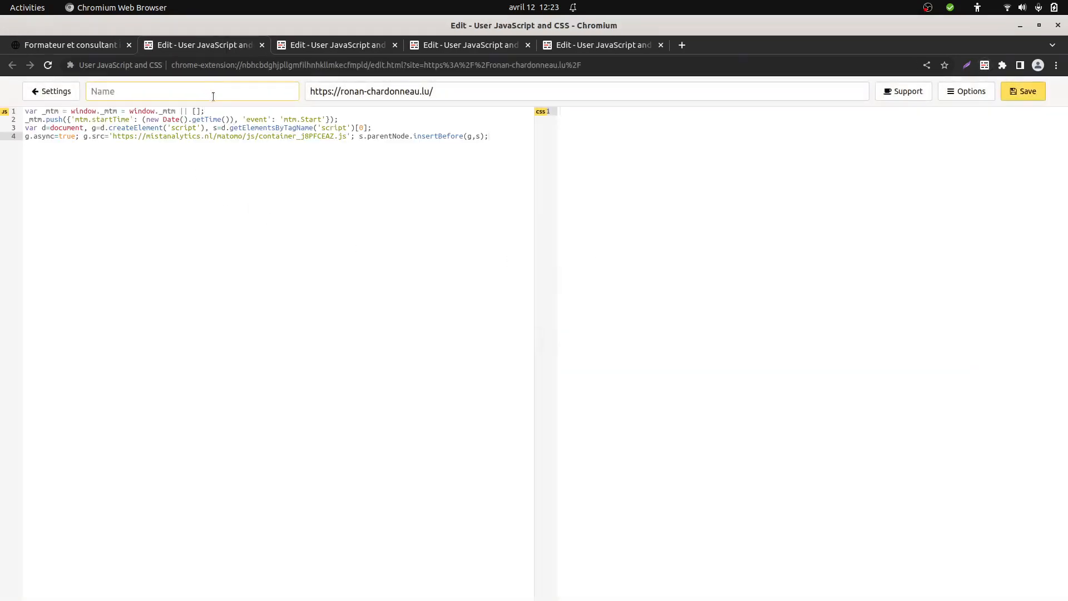
pyautogui.write('mtm')
pyautogui.click(1024, 91)
pyautogui.click(49, 44)
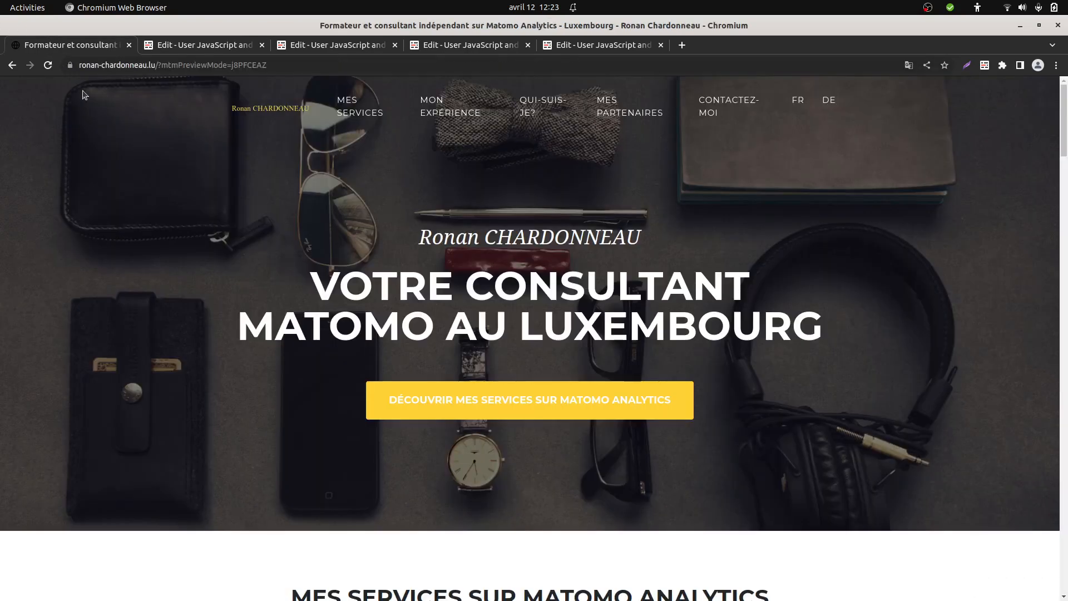
# - Reload the .lu website and submit the survey answer "Please change the yellow button to another colour"
pyautogui.press('F5')
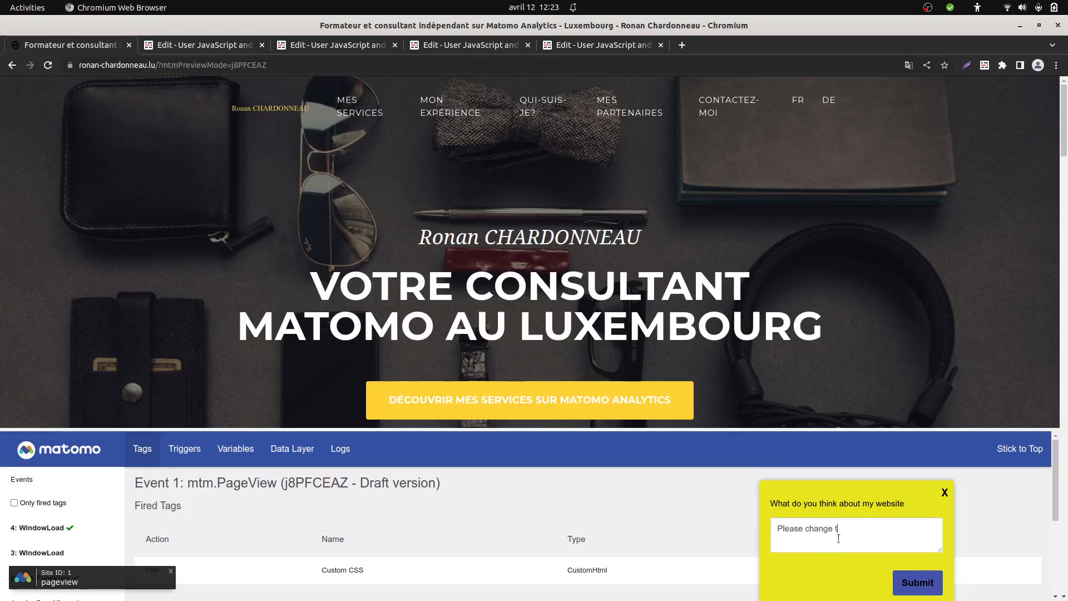
pyautogui.write('he yellow button to another colour')
pyautogui.click(904, 584)
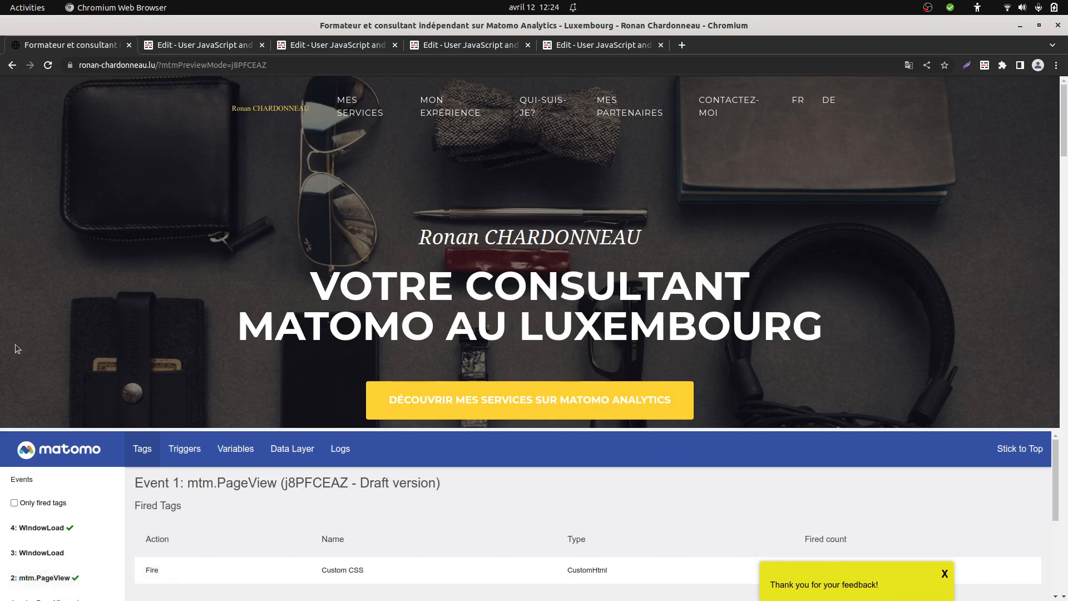
# - Switch to Matomo in Firefox and open the report of the "Open ended question" survey
pyautogui.moveTo(2, 220)
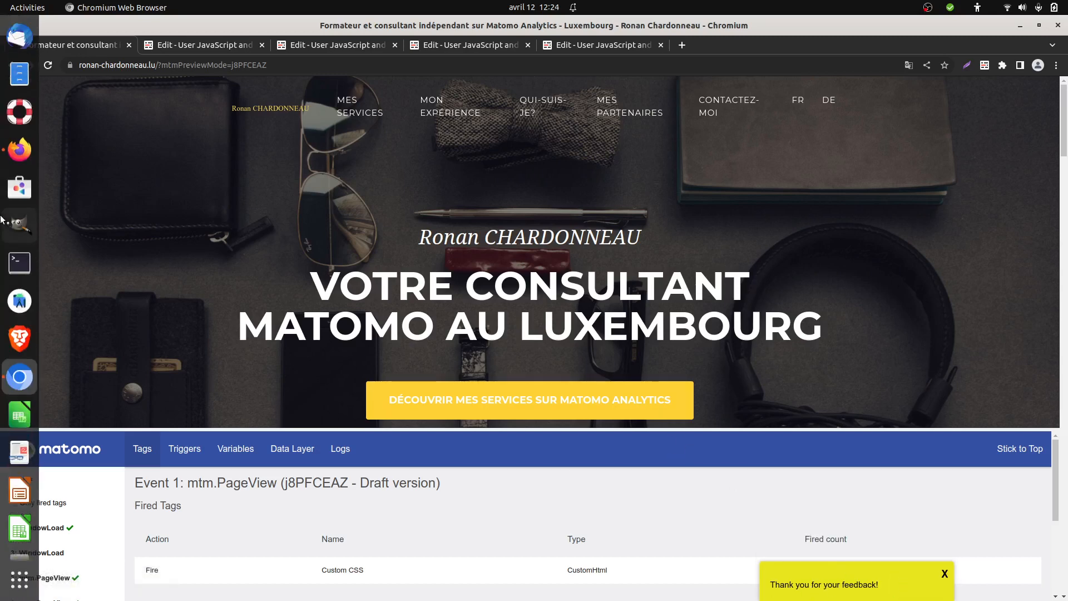
pyautogui.click(17, 149)
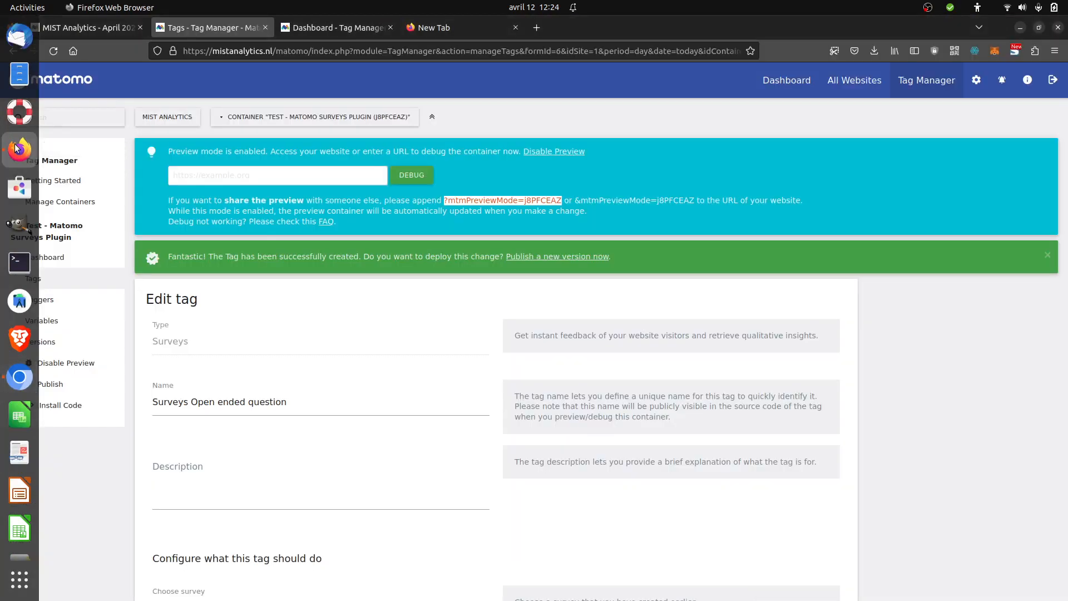
pyautogui.click(803, 85)
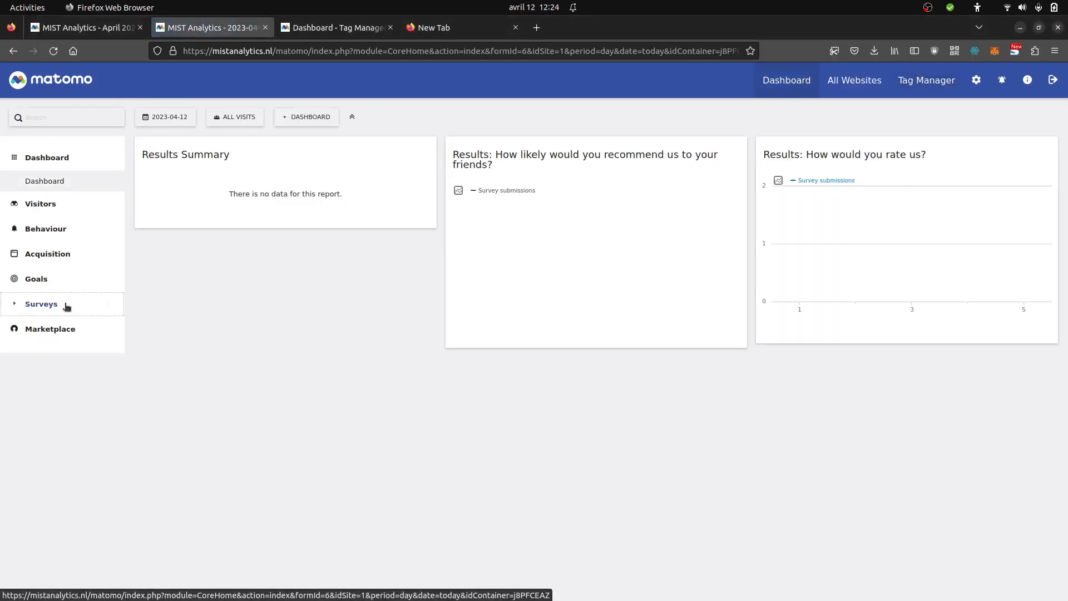
pyautogui.click(66, 307)
pyautogui.click(61, 427)
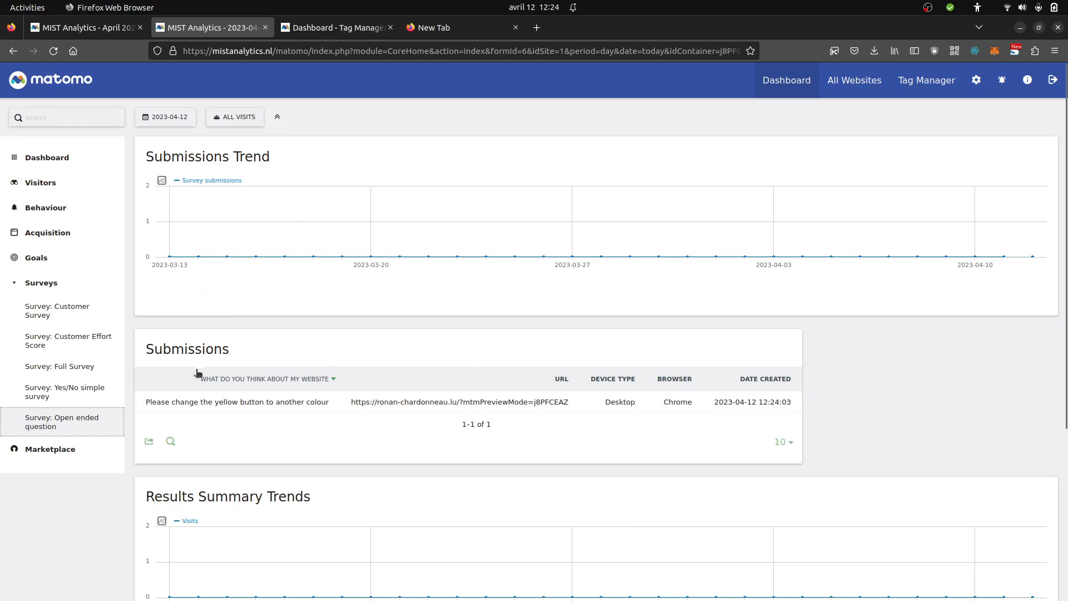
# - Examine the submissions, results summary trends and results summary of the "Open ended question" survey report
pyautogui.scroll(-3, 216, 386)
pyautogui.scroll(-3, 219, 308)
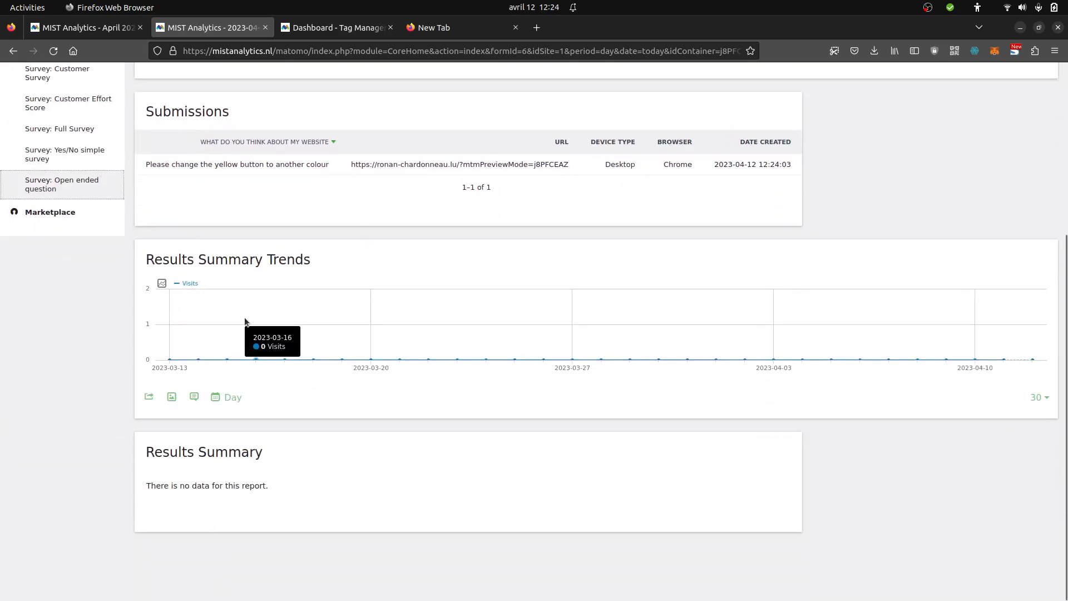
pyautogui.scroll(6, 249, 332)
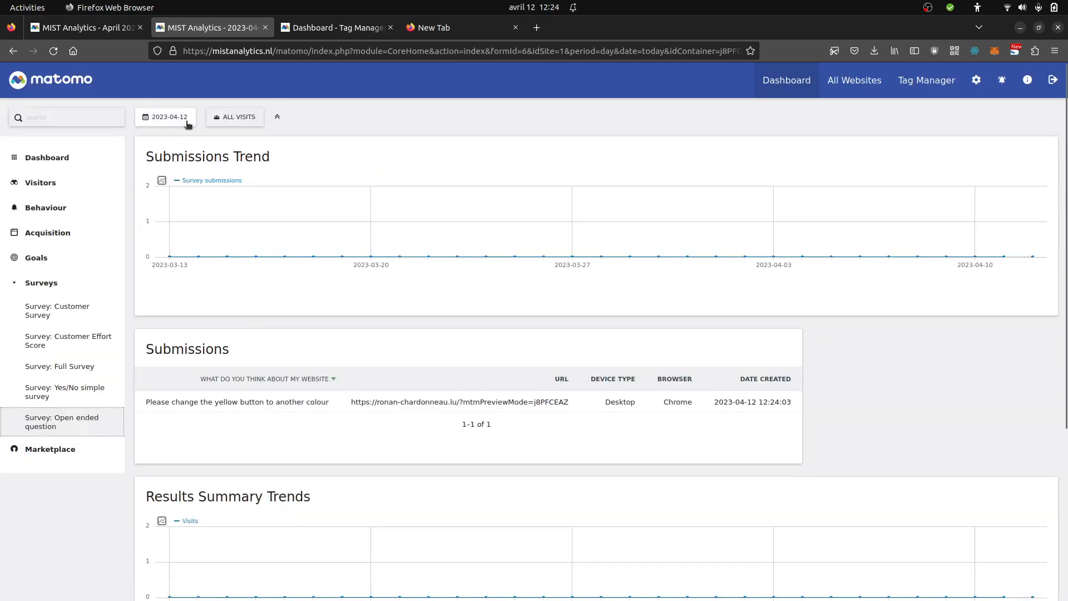
pyautogui.scroll(-6, 500, 411)
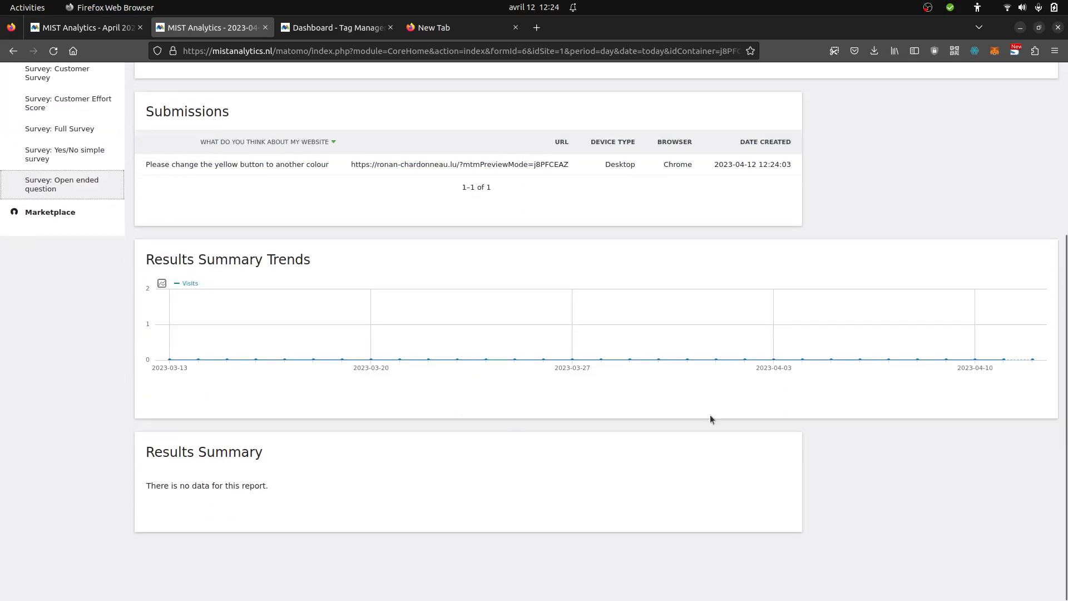
pyautogui.moveTo(1034, 357)
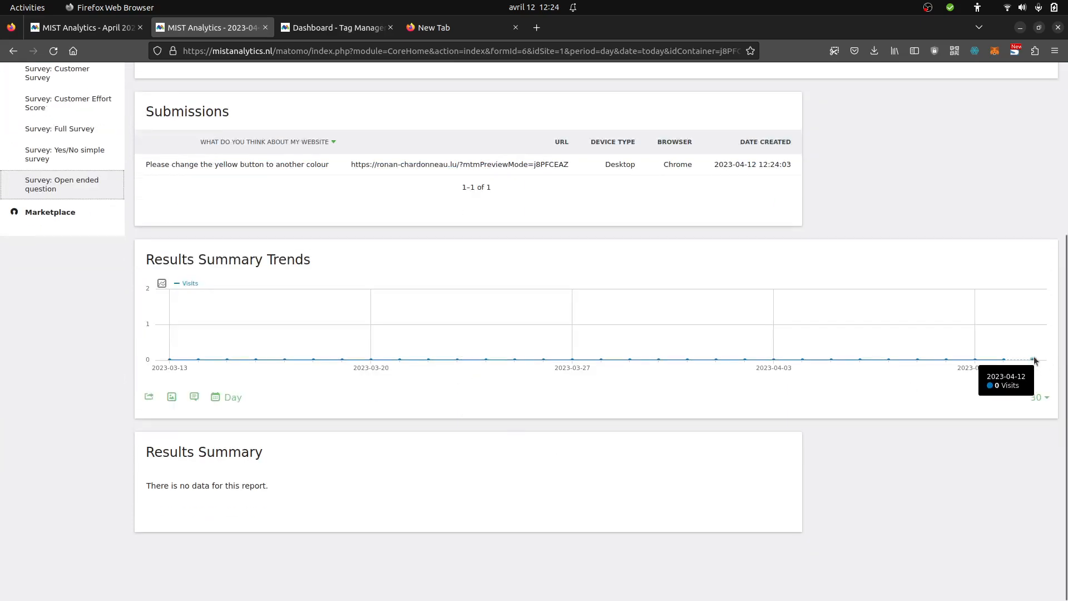
pyautogui.scroll(6, 1033, 361)
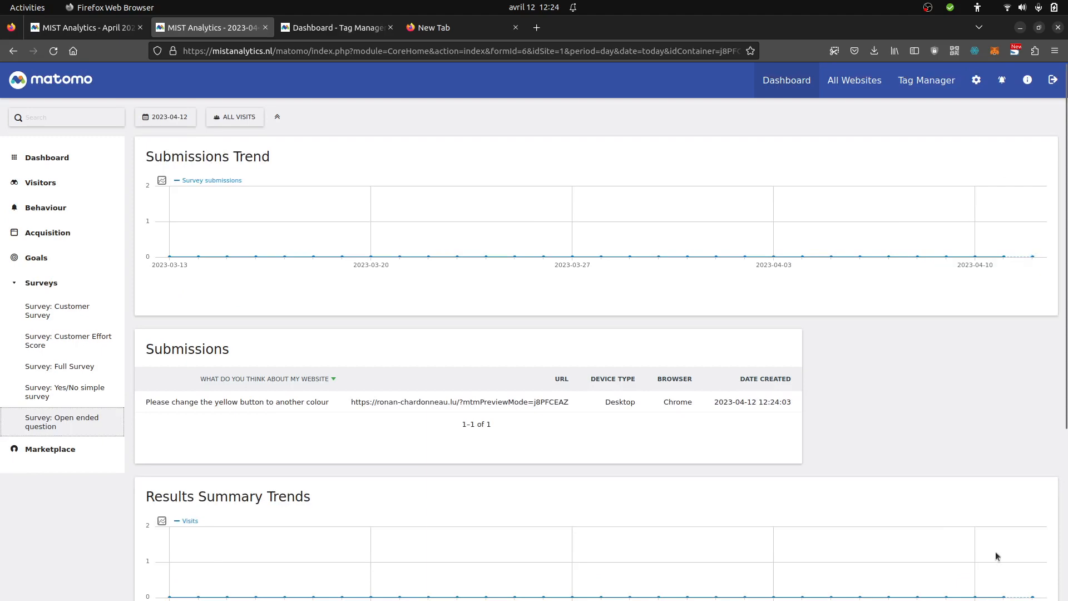
pyautogui.scroll(-6, 987, 573)
pyautogui.scroll(5, 439, 524)
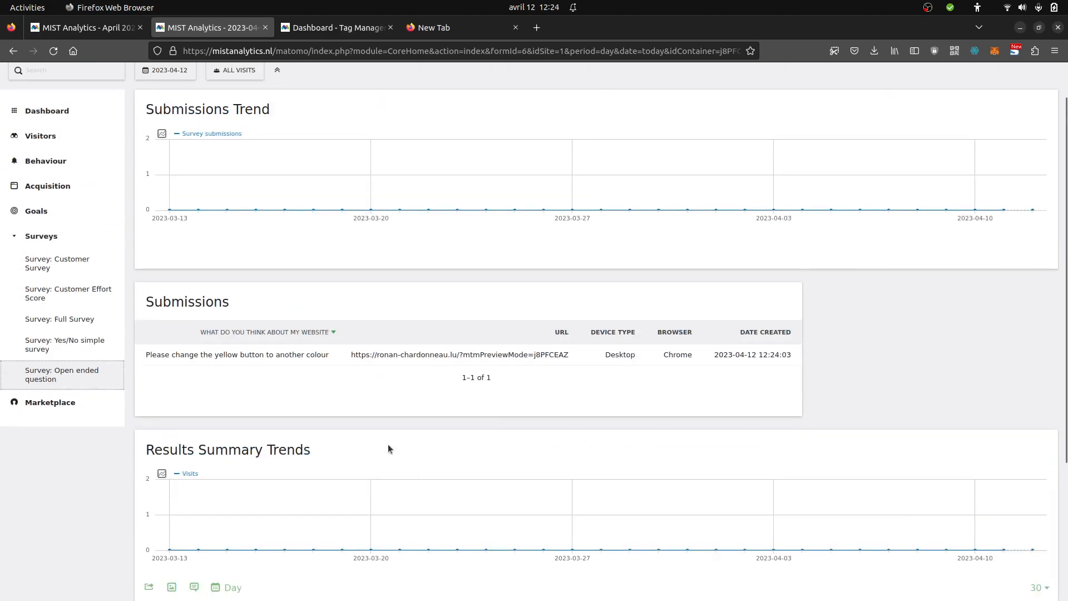
# - Open the "Yes/No simple survey" report and display its "Are you happy?" results as a pie chart
pyautogui.click(63, 349)
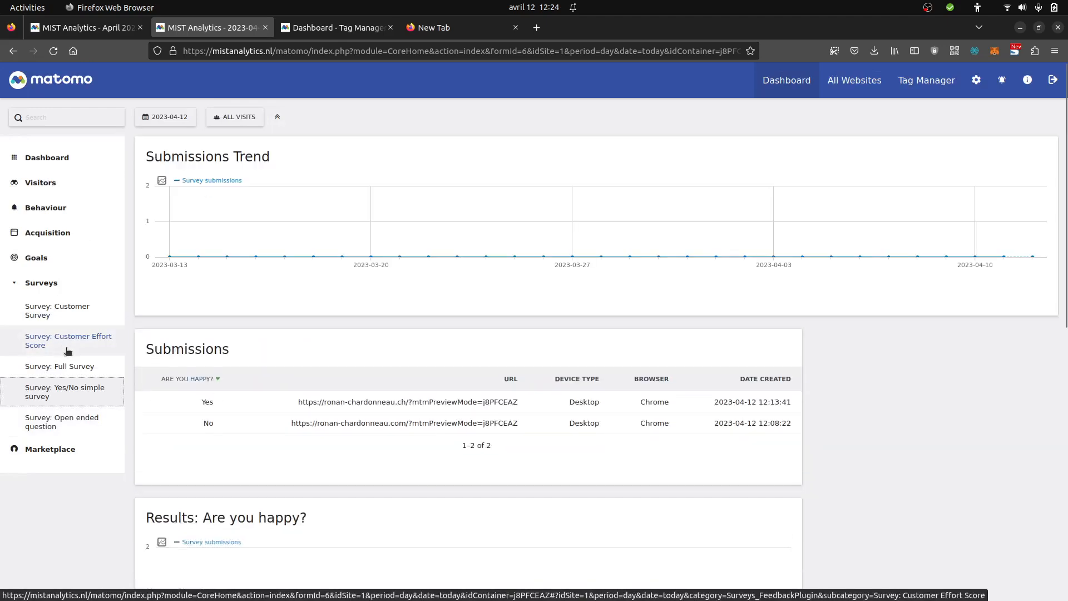
pyautogui.scroll(-3, 236, 399)
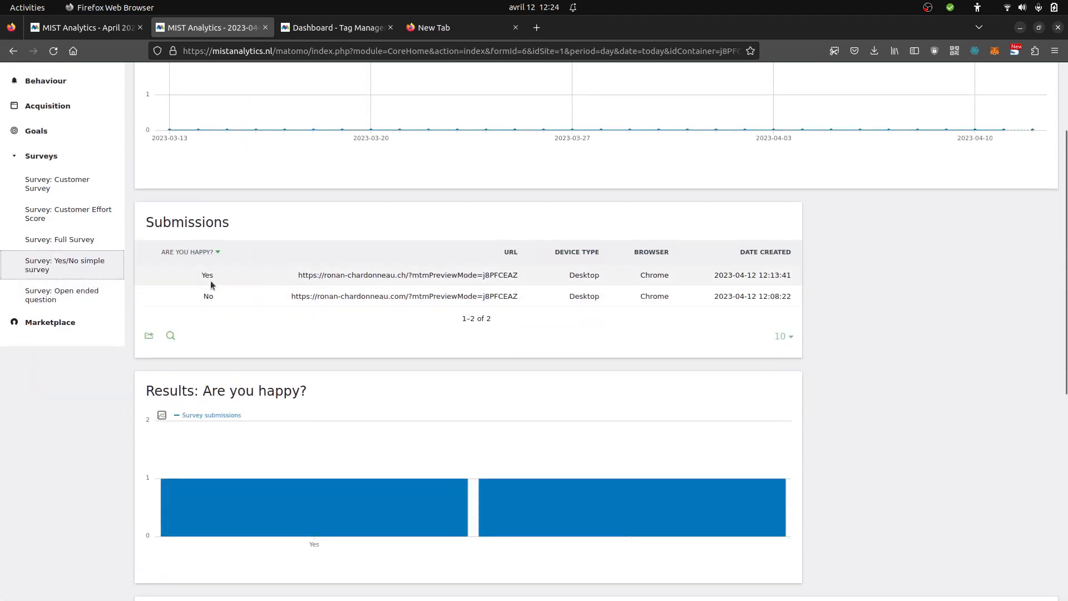
pyautogui.scroll(-2, 248, 379)
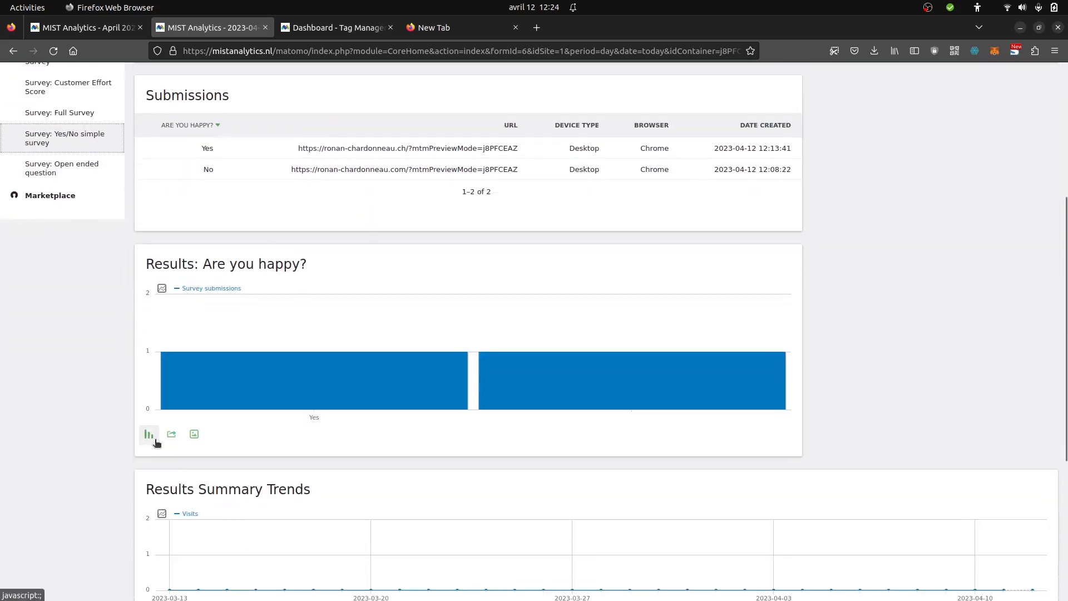
pyautogui.click(150, 434)
pyautogui.click(179, 495)
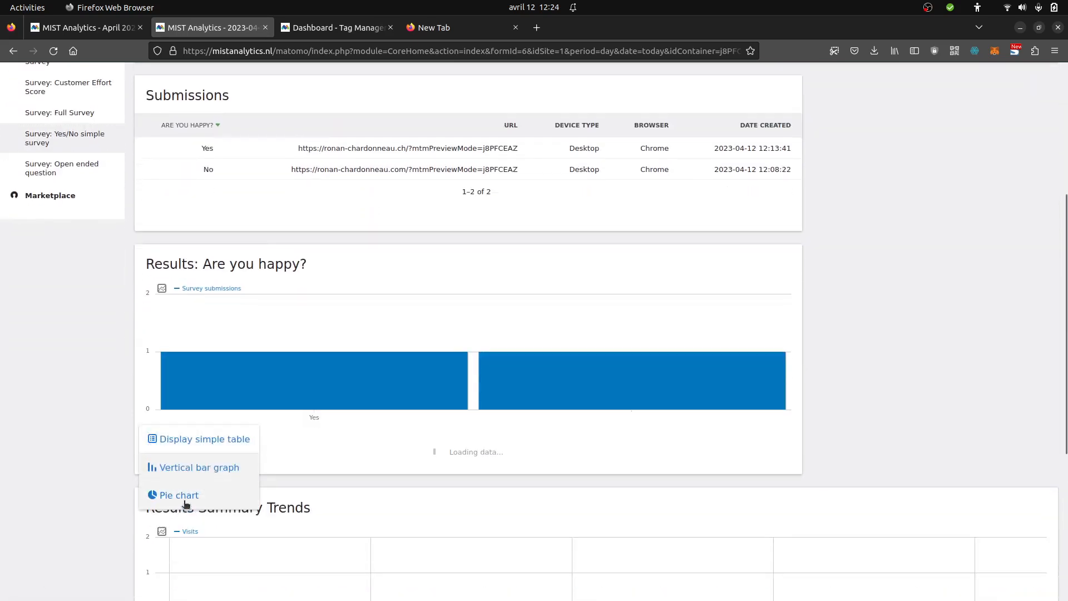
pyautogui.scroll(2, 241, 396)
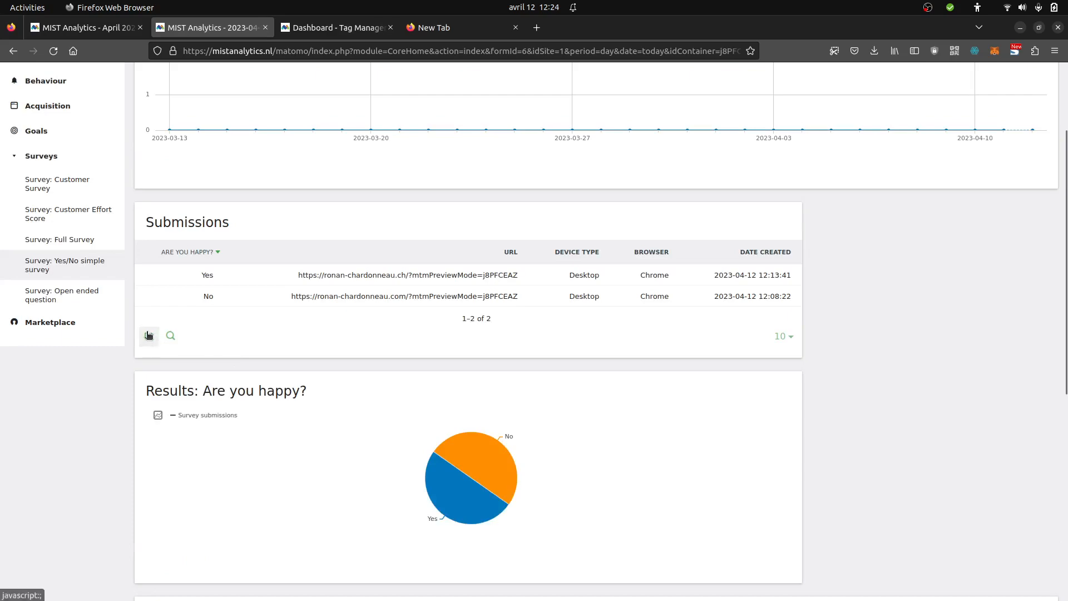
pyautogui.scroll(-6, 296, 231)
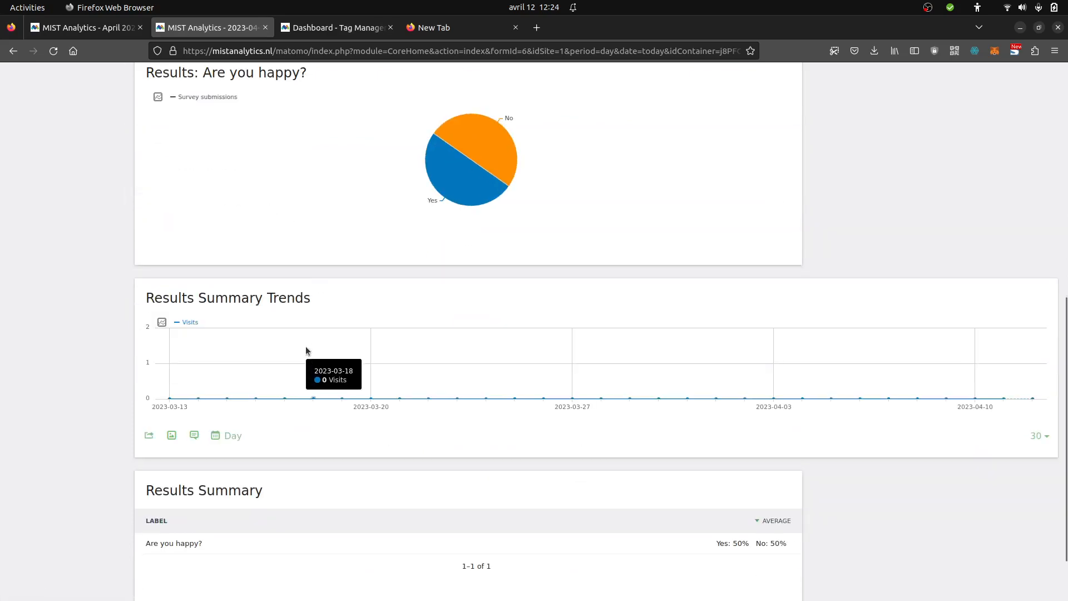
pyautogui.scroll(9, 301, 503)
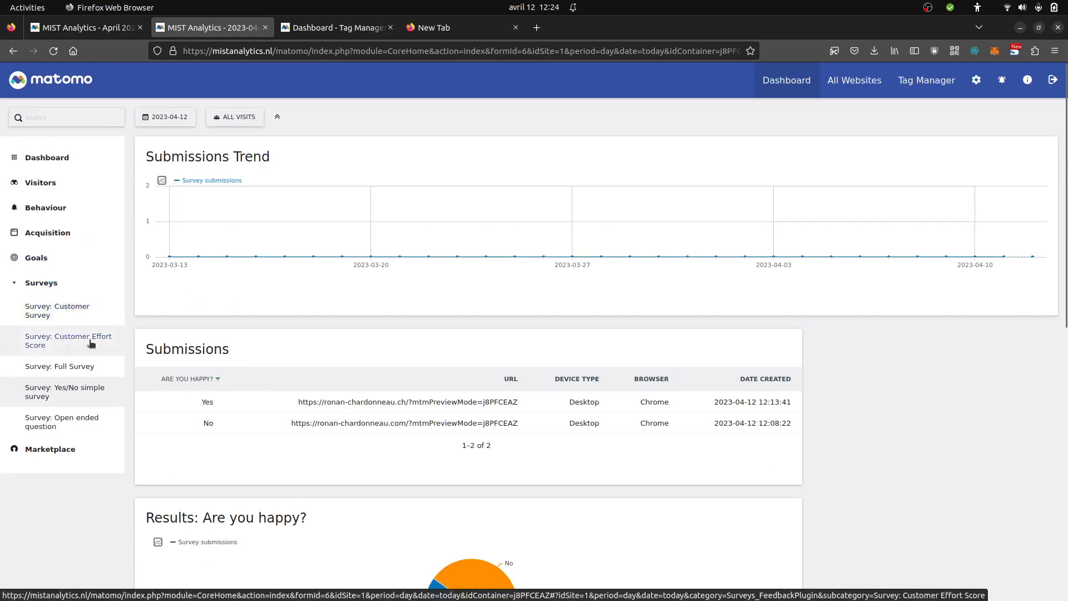
# - Change the report period to the month of April 2023
pyautogui.click(177, 118)
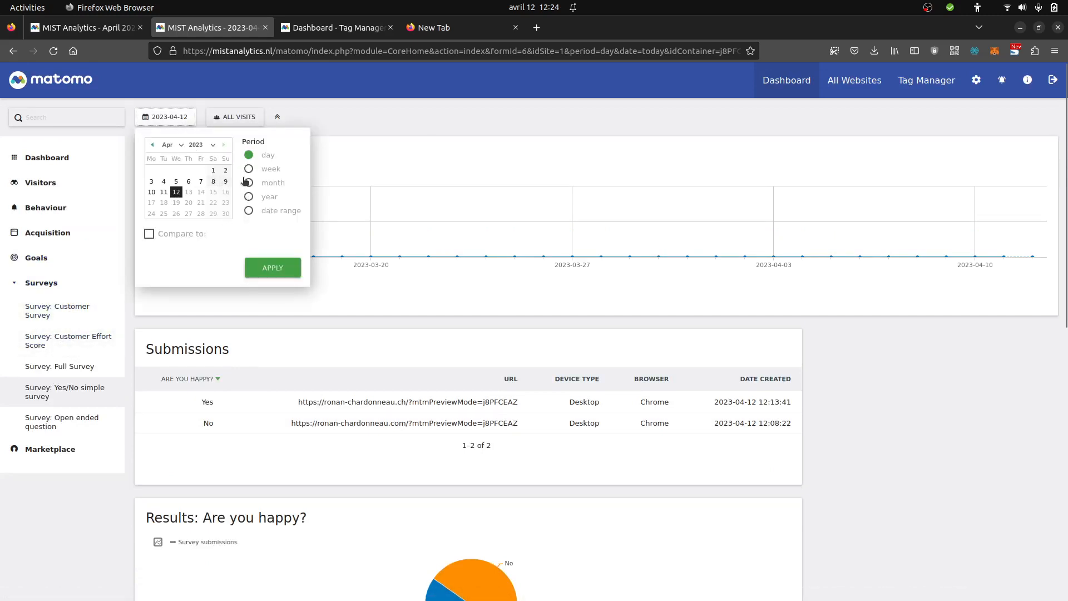
pyautogui.click(249, 183)
pyautogui.click(215, 182)
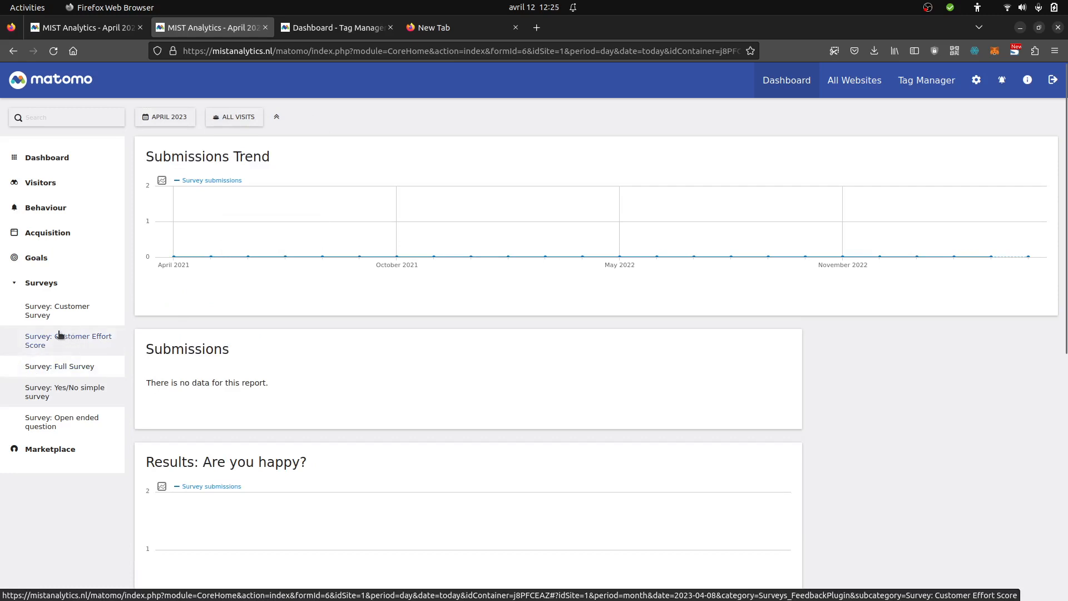
# - Open the "Full Survey" report and review its submissions table, result charts and summary trends
pyautogui.click(79, 369)
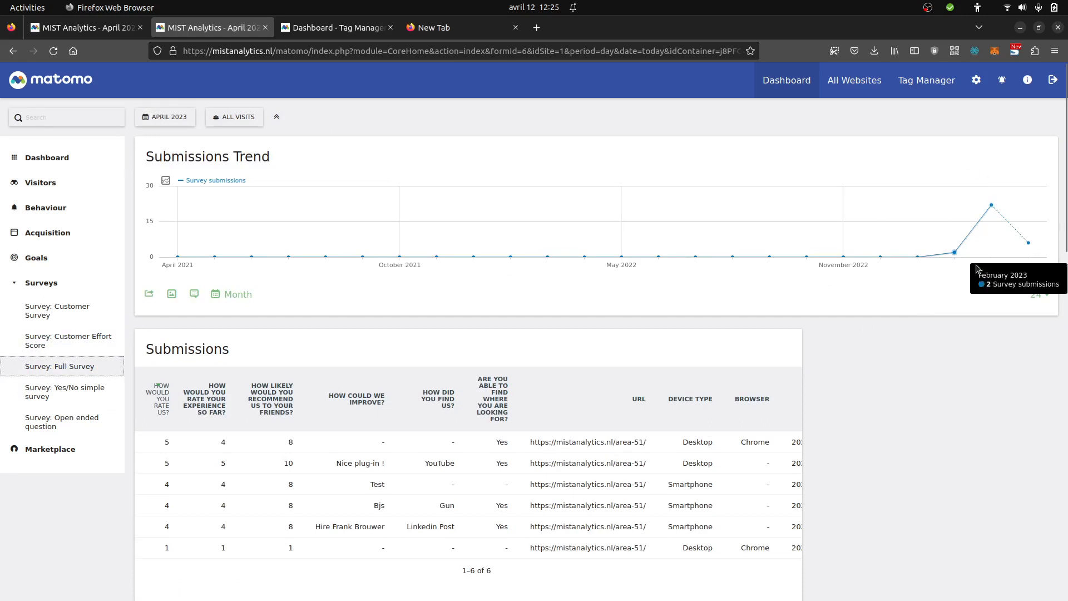
pyautogui.scroll(-2, 841, 282)
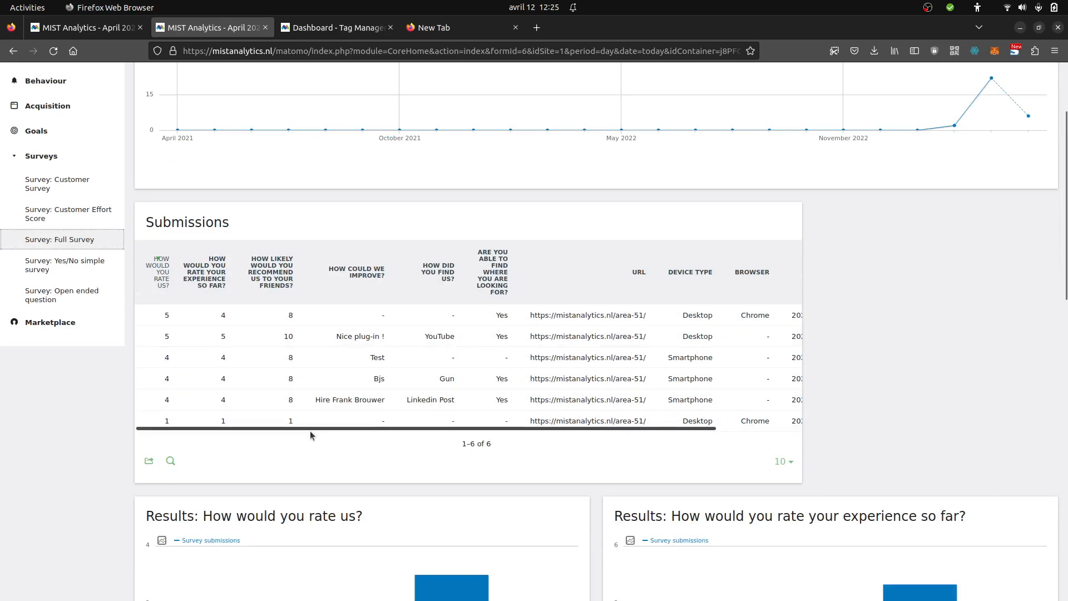
pyautogui.moveTo(309, 430); pyautogui.dragTo(481, 427)
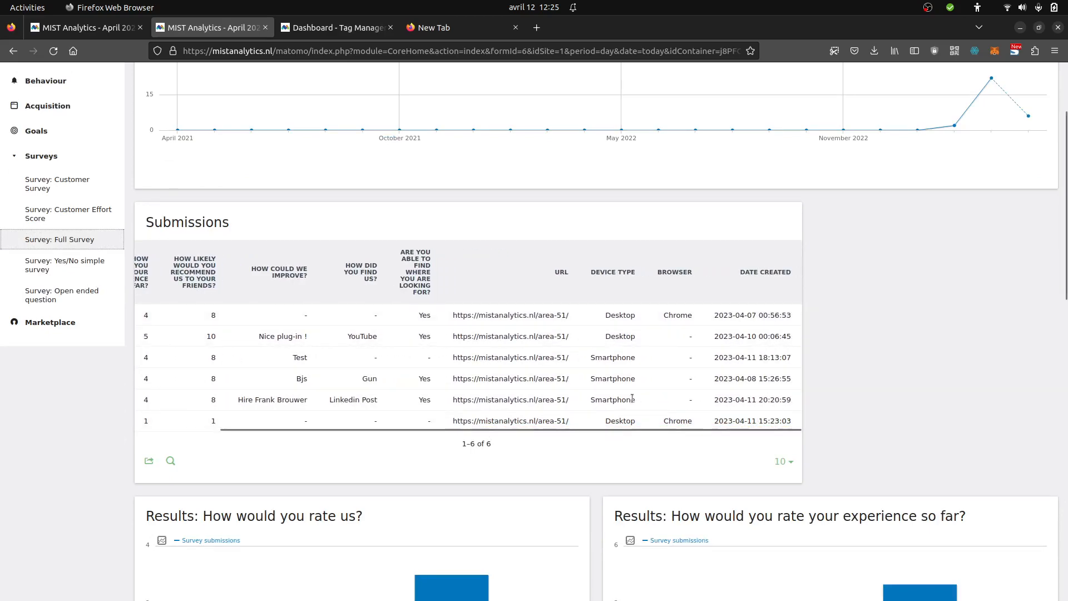
pyautogui.scroll(-4, 482, 412)
pyautogui.scroll(-8, 483, 403)
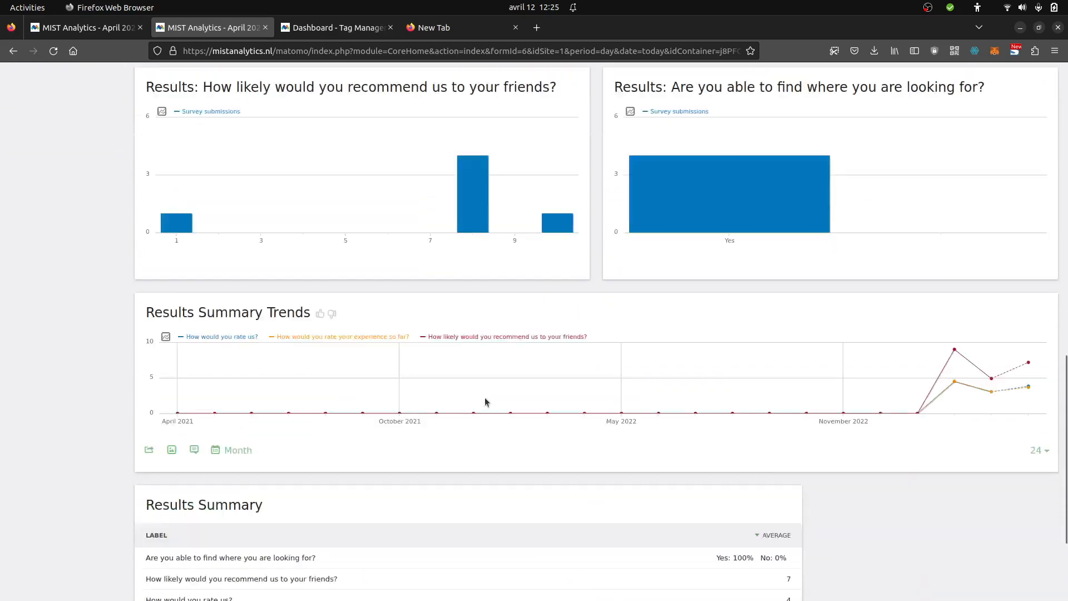
pyautogui.scroll(14, 483, 398)
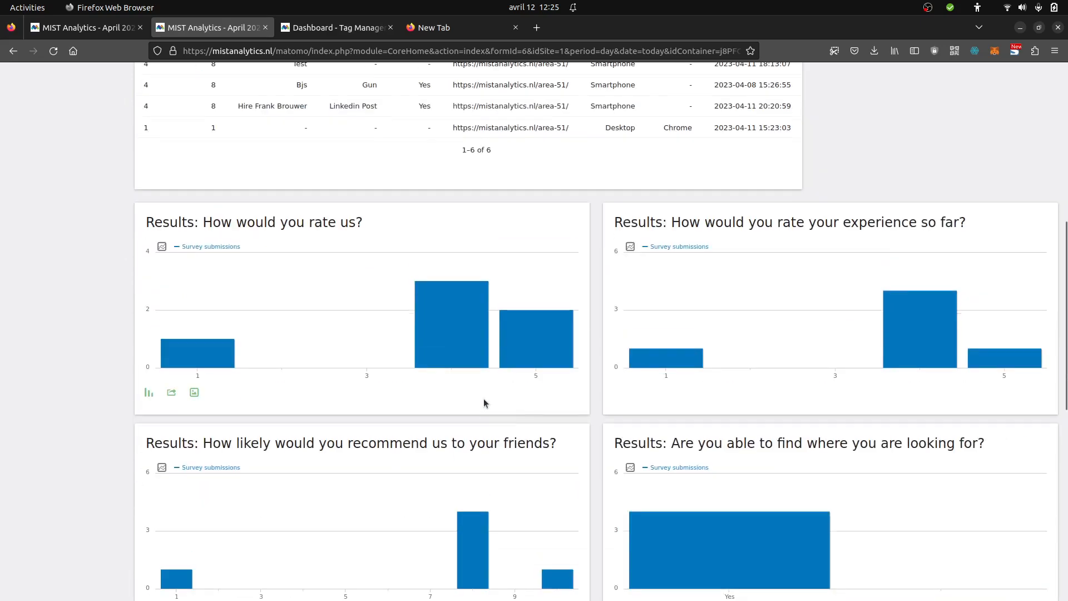
# - Open the Visits Log and expand the grouped page actions of the most recent visit to inspect them
pyautogui.click(66, 183)
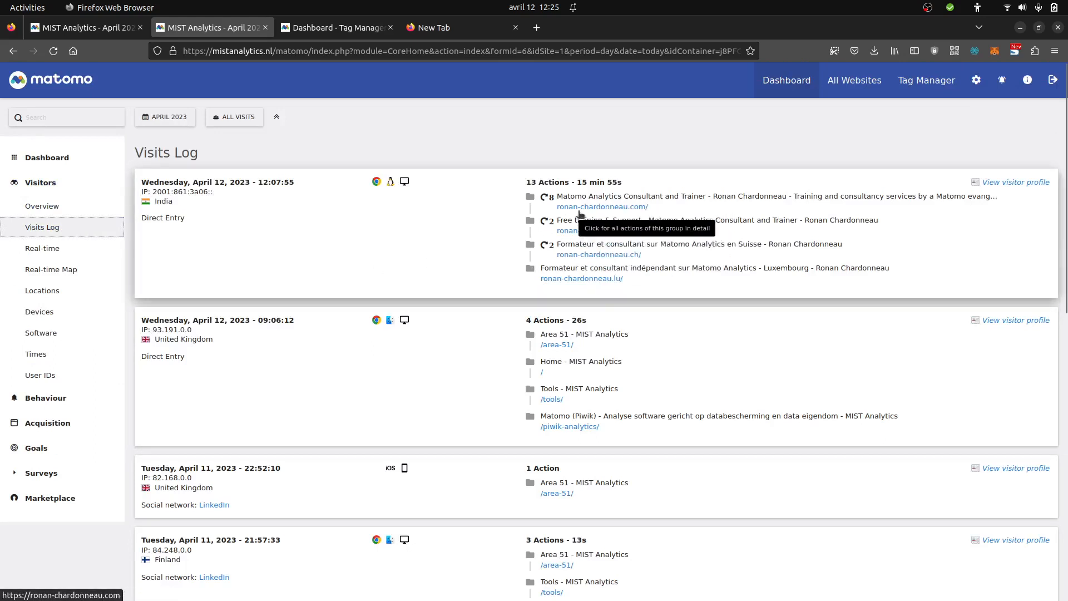
pyautogui.click(584, 207)
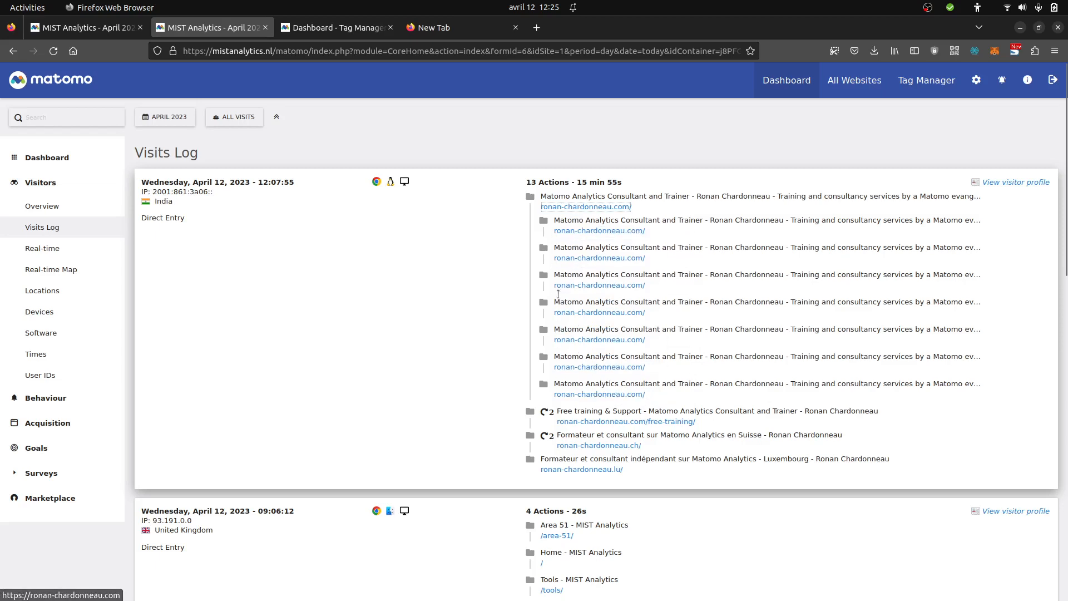
pyautogui.scroll(-10, 552, 299)
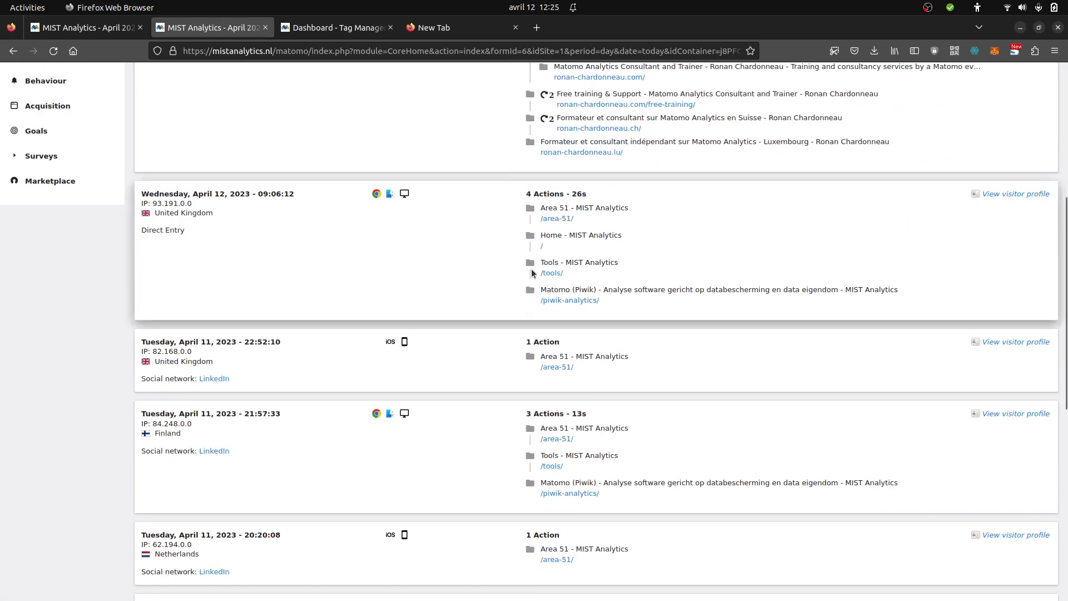
pyautogui.scroll(10, 532, 269)
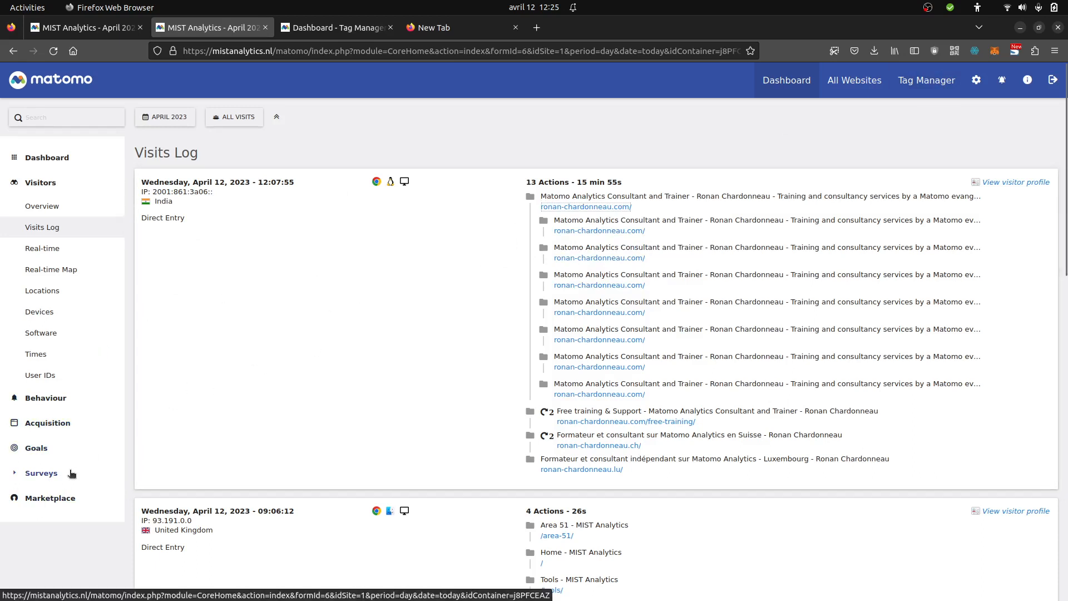
# - Start a new visit segment, examine the Events, Ecommerce and Behaviour condition options, and leave the segment editor without saving
pyautogui.click(222, 118)
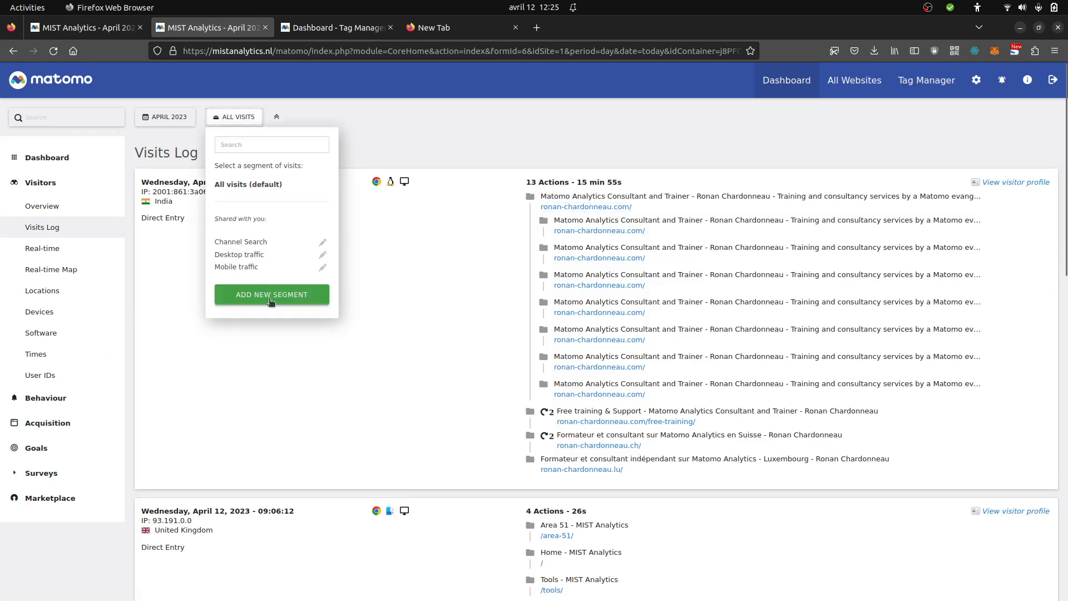
pyautogui.click(270, 300)
pyautogui.click(278, 200)
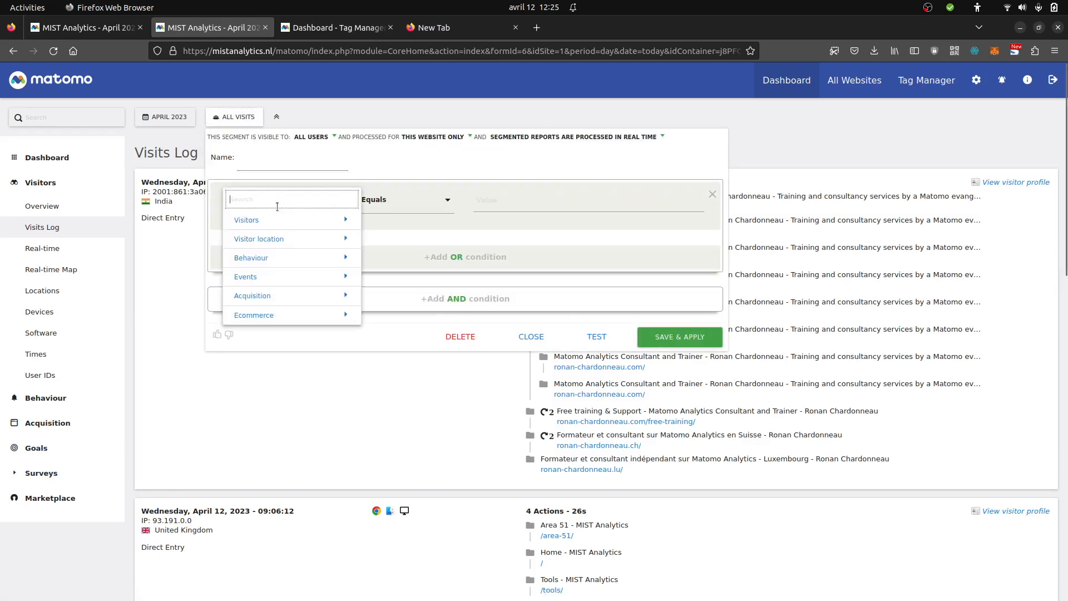
pyautogui.click(304, 277)
pyautogui.scroll(-3, 305, 390)
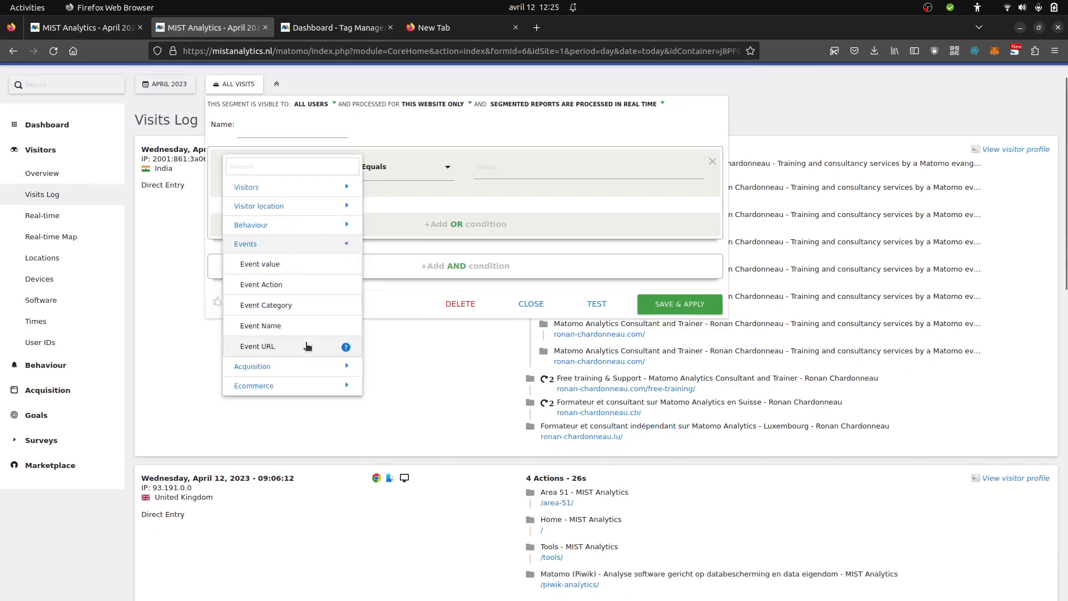
pyautogui.click(307, 270)
pyautogui.click(298, 271)
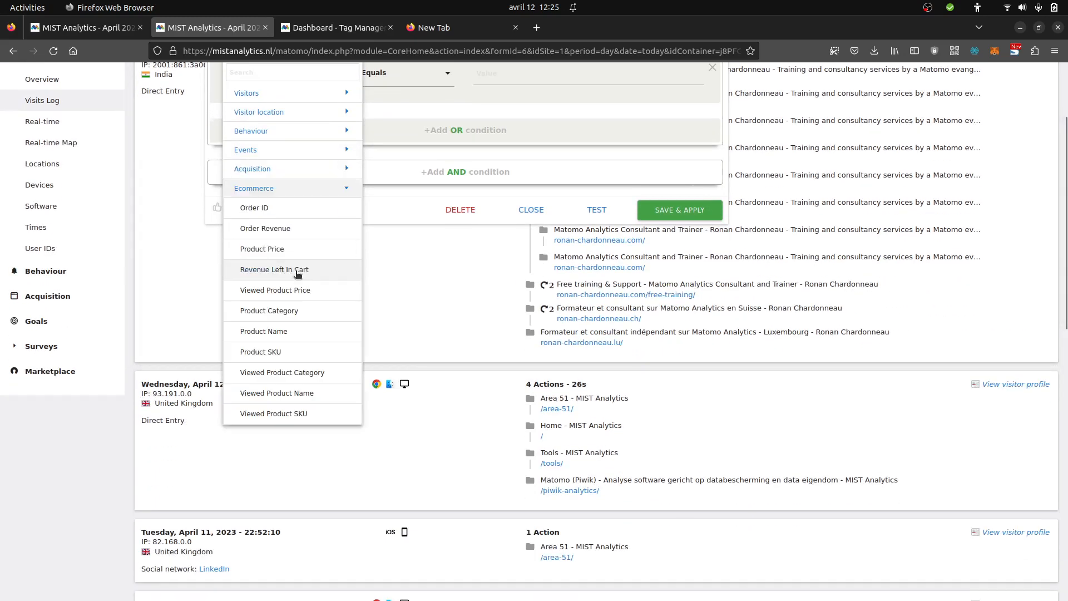
pyautogui.scroll(3, 299, 276)
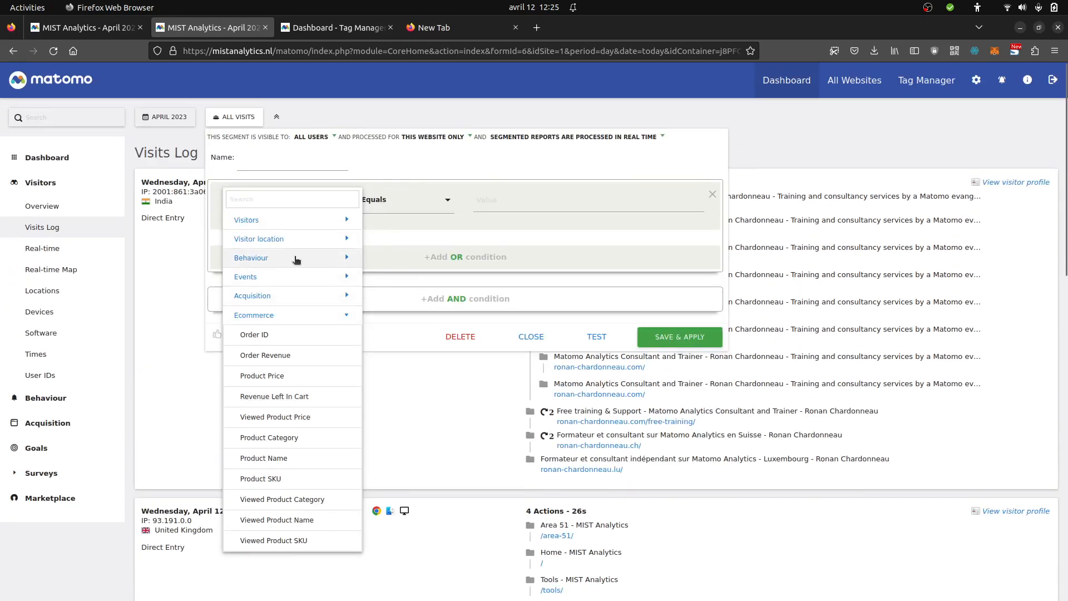
pyautogui.click(298, 258)
pyautogui.scroll(-6, 299, 397)
pyautogui.scroll(4, 296, 388)
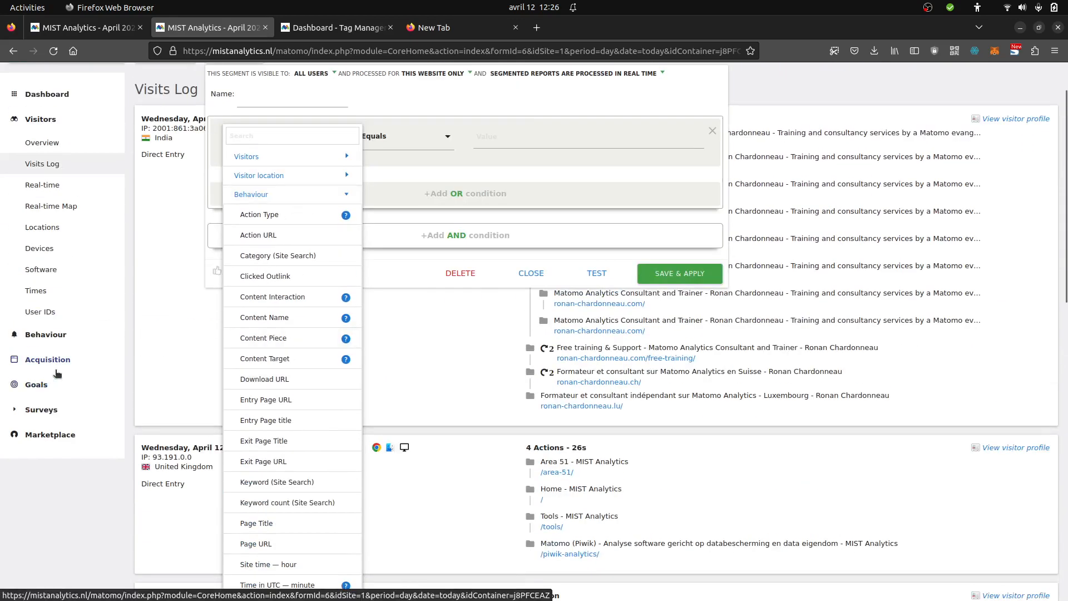
pyautogui.scroll(2, 656, 165)
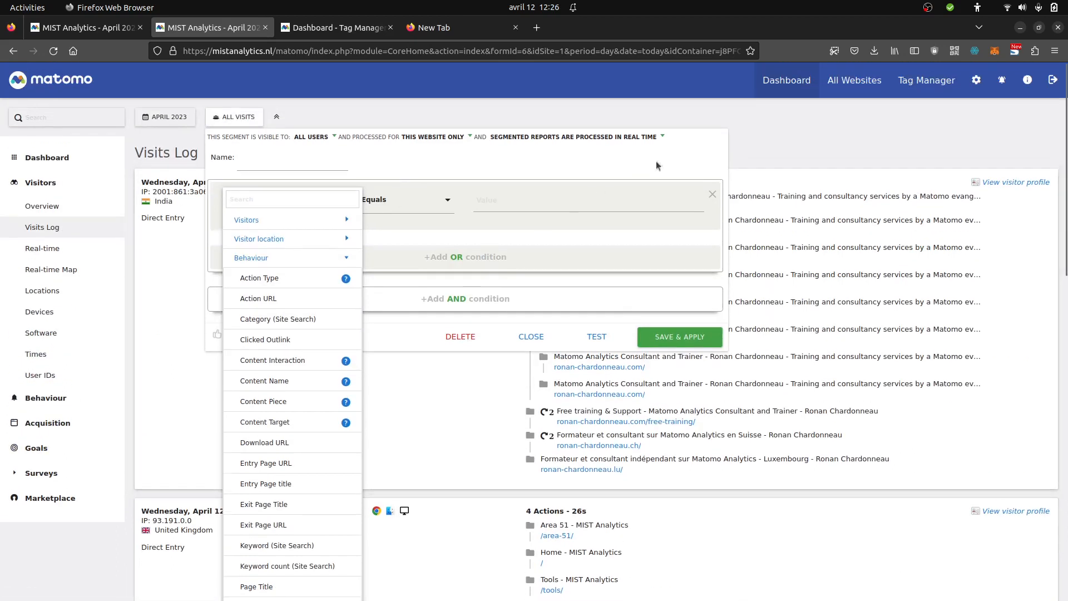
pyautogui.click(744, 132)
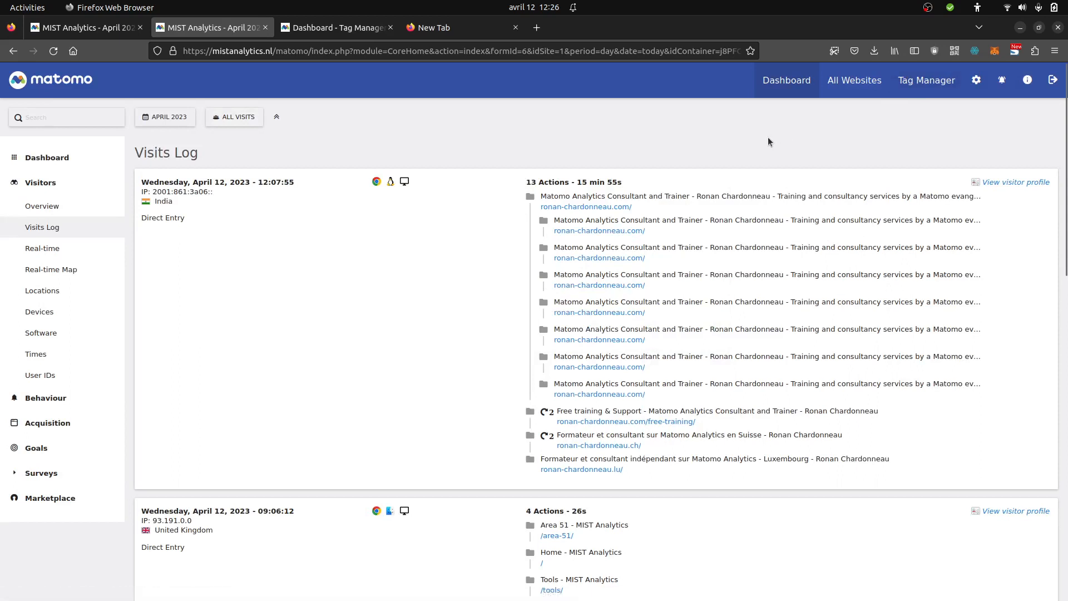
# - Open the "Open ended question" survey report and review its submissions and summary trends for April 2023
pyautogui.click(62, 476)
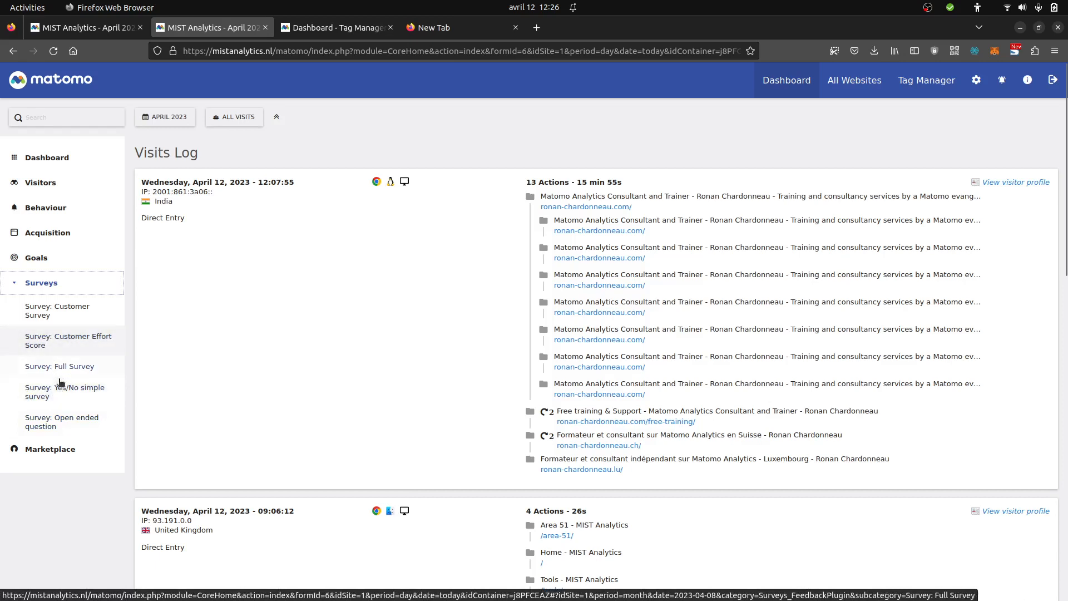
pyautogui.click(66, 426)
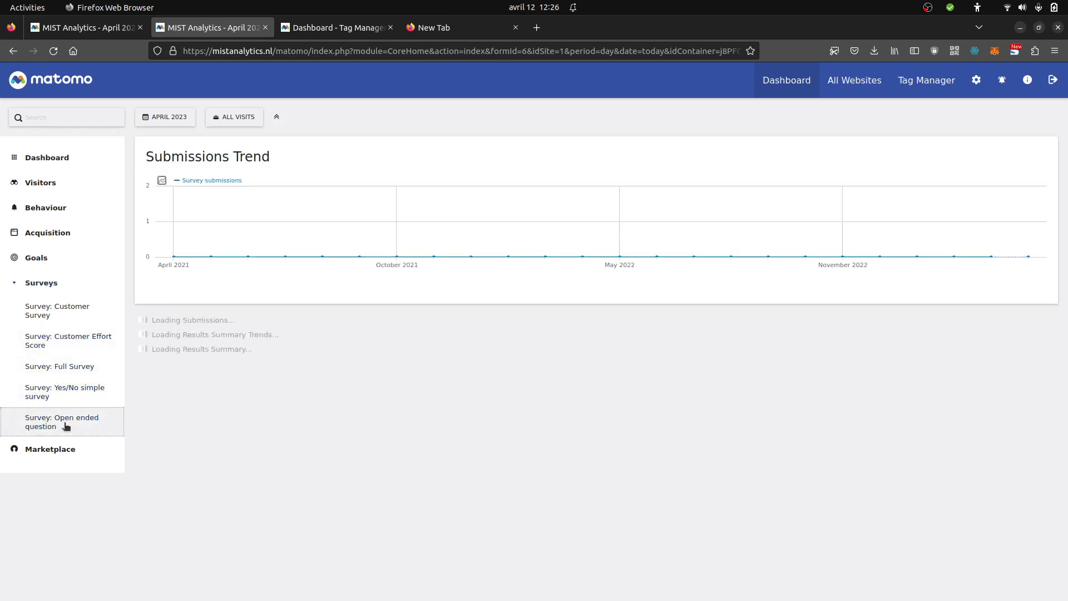
pyautogui.scroll(-4, 320, 231)
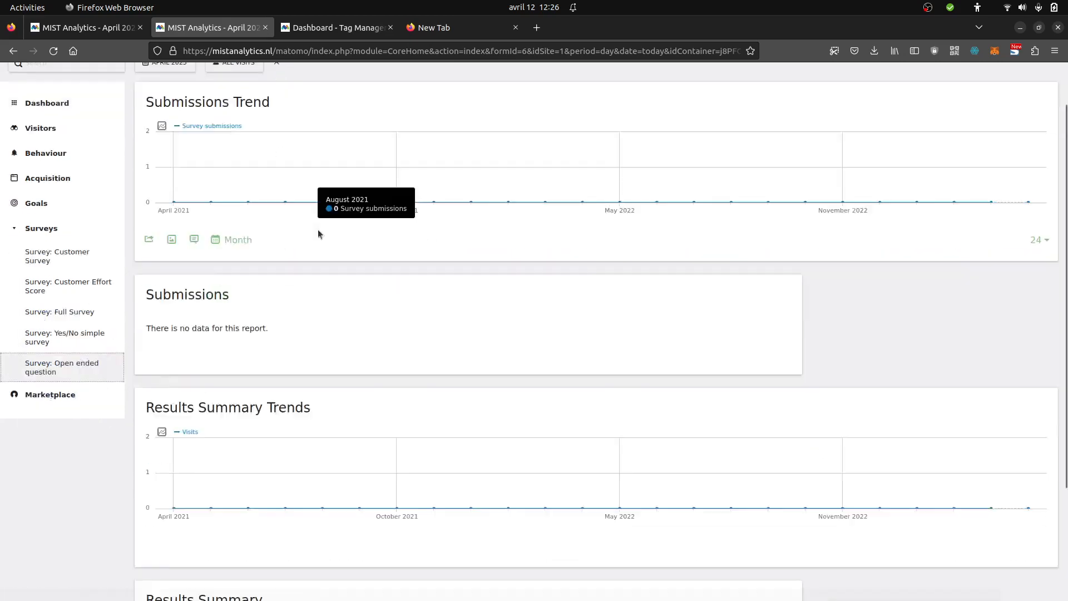
pyautogui.scroll(4, 323, 375)
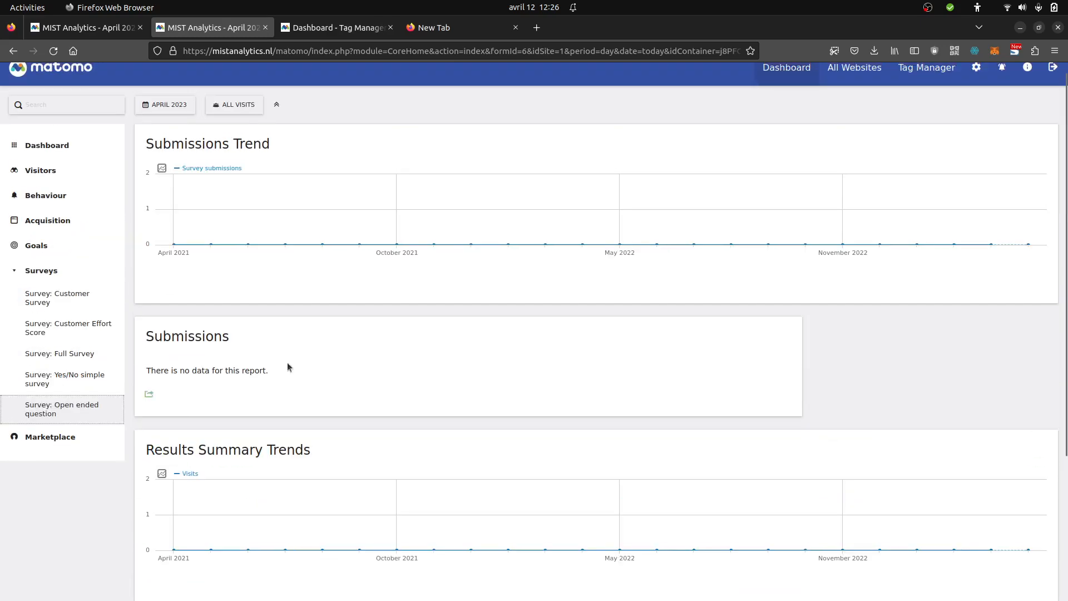
# - Set the report date to the single day April 12, 2023 and review the open-ended survey's submissions
pyautogui.click(165, 104)
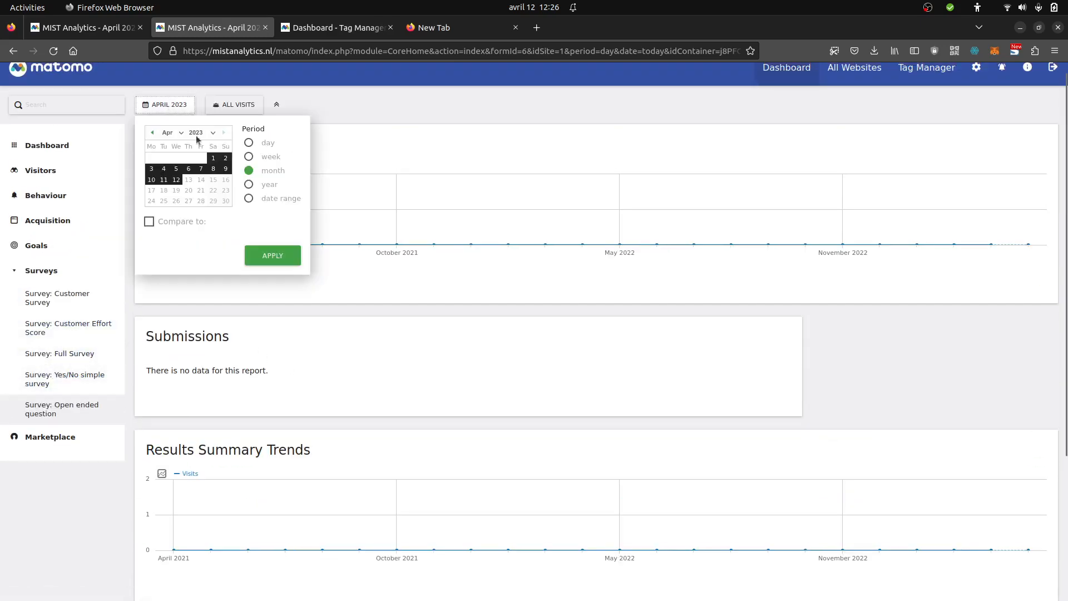
pyautogui.click(179, 179)
pyautogui.scroll(-3, 390, 345)
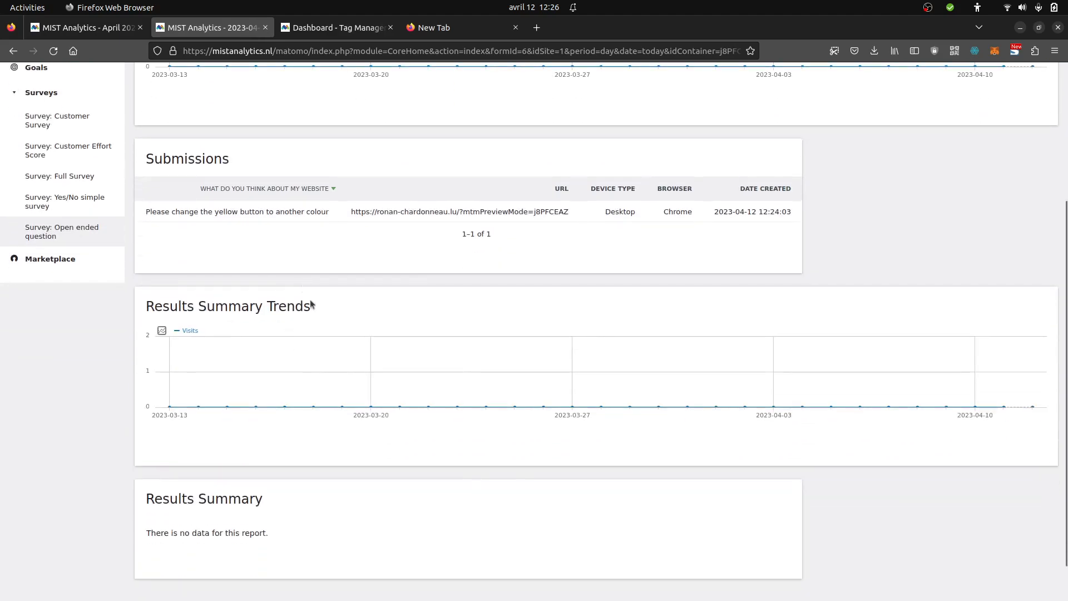
pyautogui.scroll(3, 311, 304)
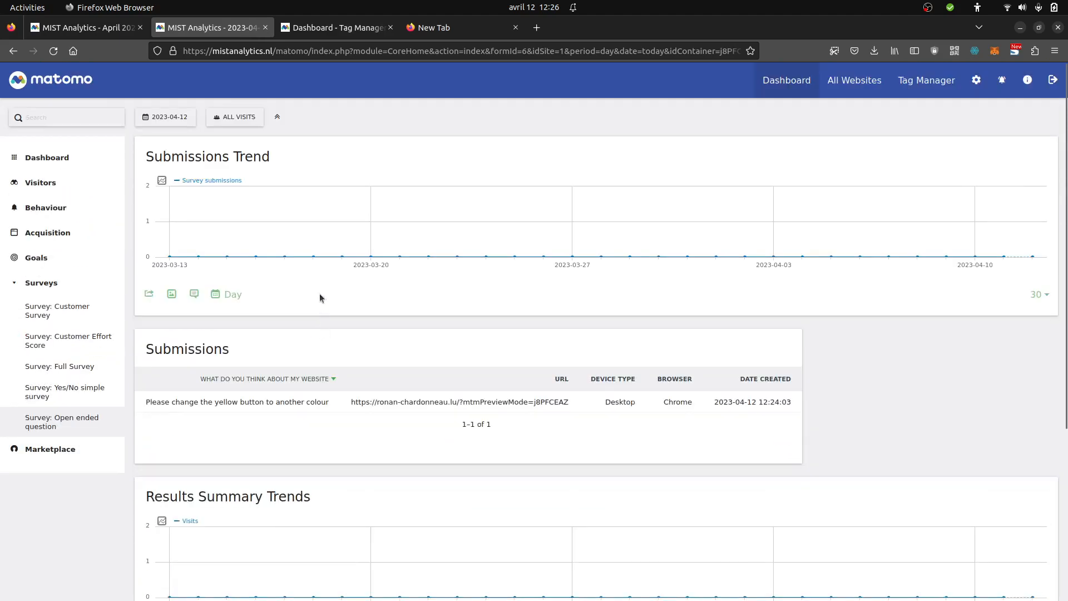